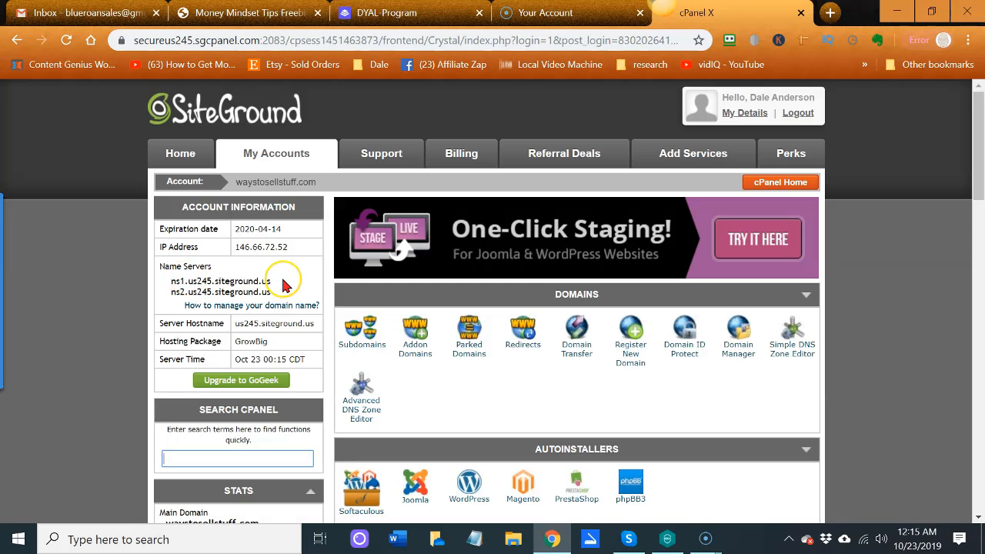
# Copy the name servers ns1.us245.siteground.us and ns2.us245.siteground.us from the hosting account information
pyautogui.click(279, 299)
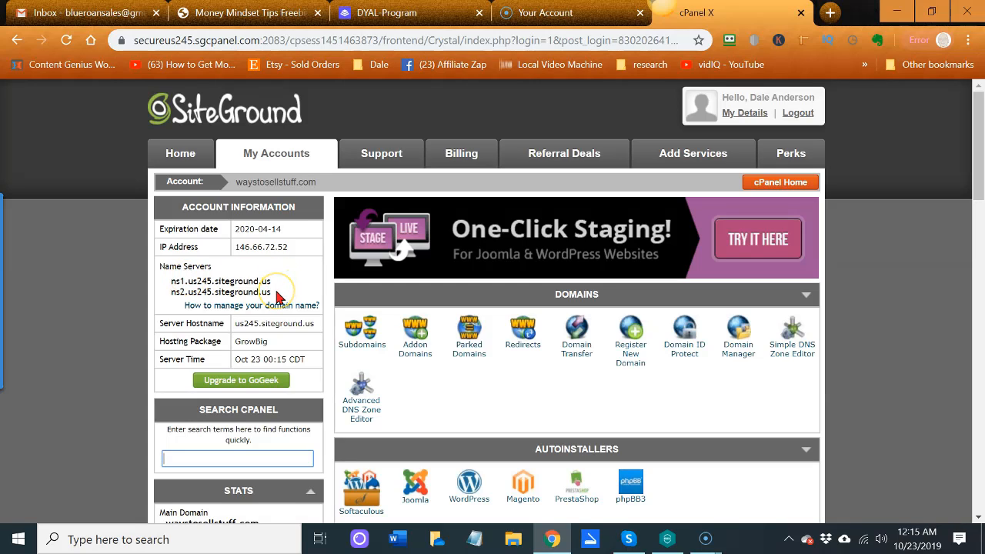
pyautogui.moveTo(275, 284); pyautogui.dragTo(175, 282)
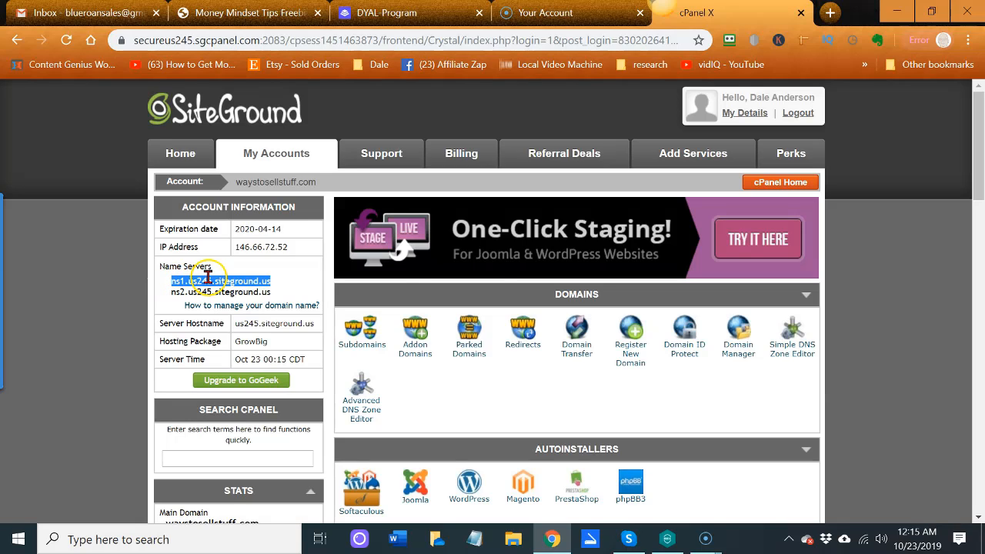
pyautogui.rightClick(208, 284)
pyautogui.click(240, 291)
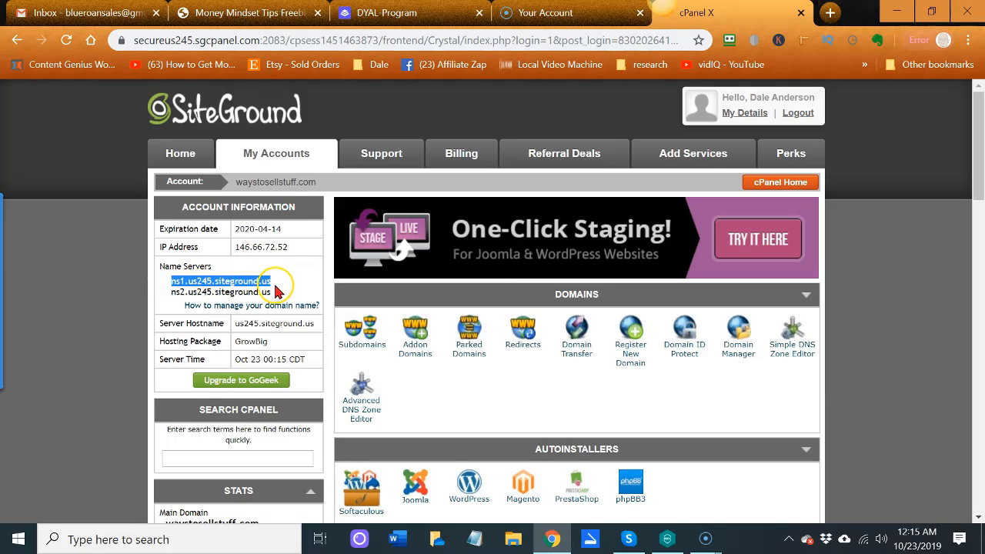
pyautogui.moveTo(274, 294); pyautogui.dragTo(170, 293)
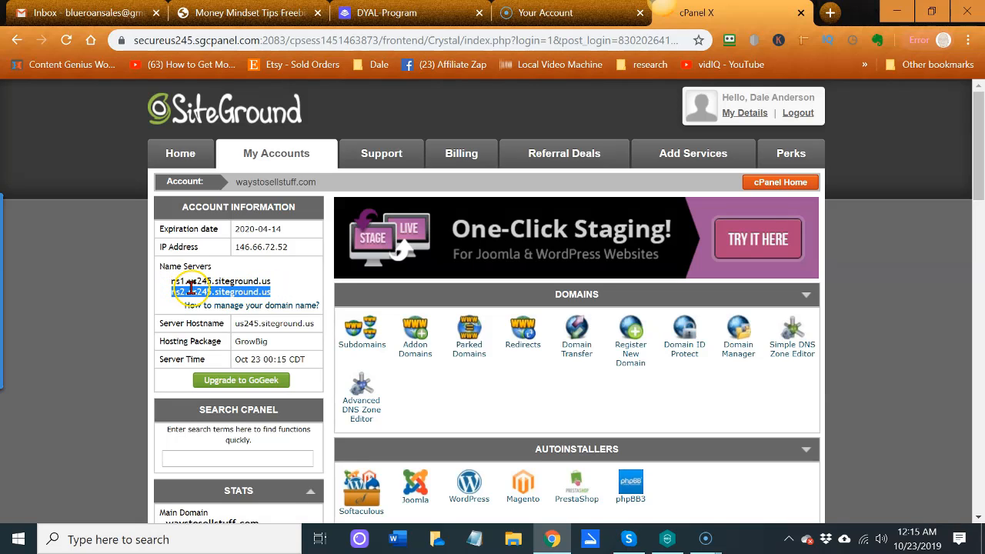
pyautogui.rightClick(191, 290)
pyautogui.click(223, 300)
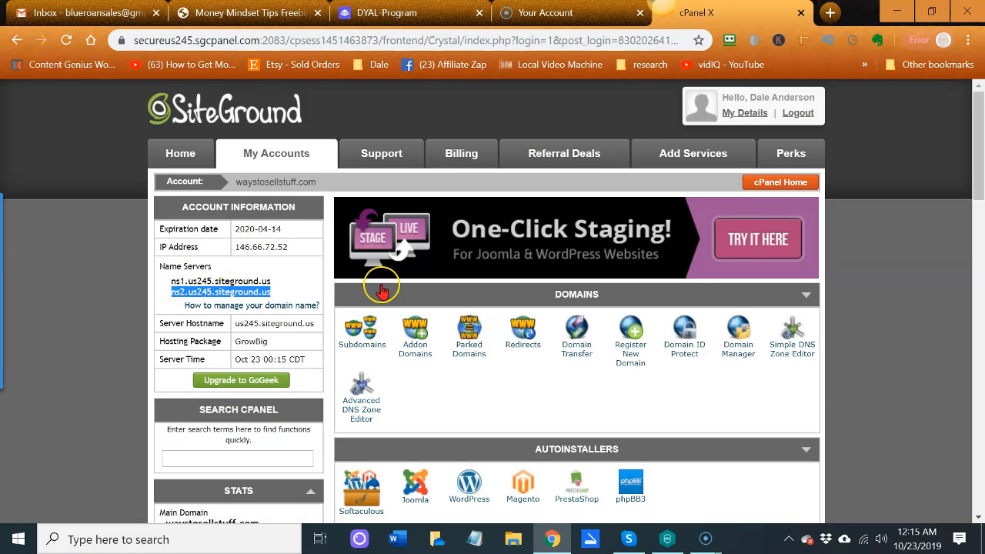
pyautogui.scroll(-1, 501, 341)
pyautogui.scroll(1, 501, 341)
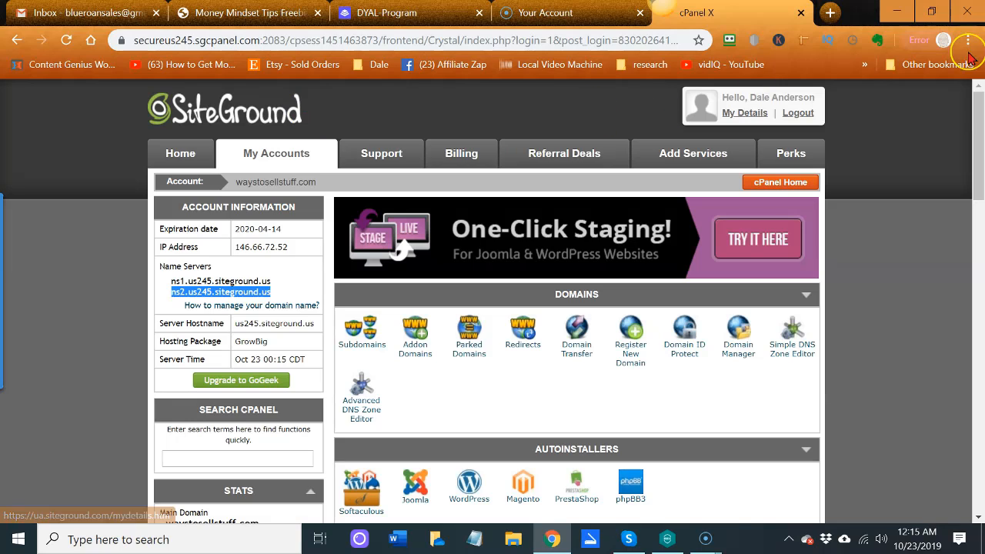
# Find the saved Namecheap login in RoboForm by searching for "name" and launch the site in a new browser tab
pyautogui.click(830, 12)
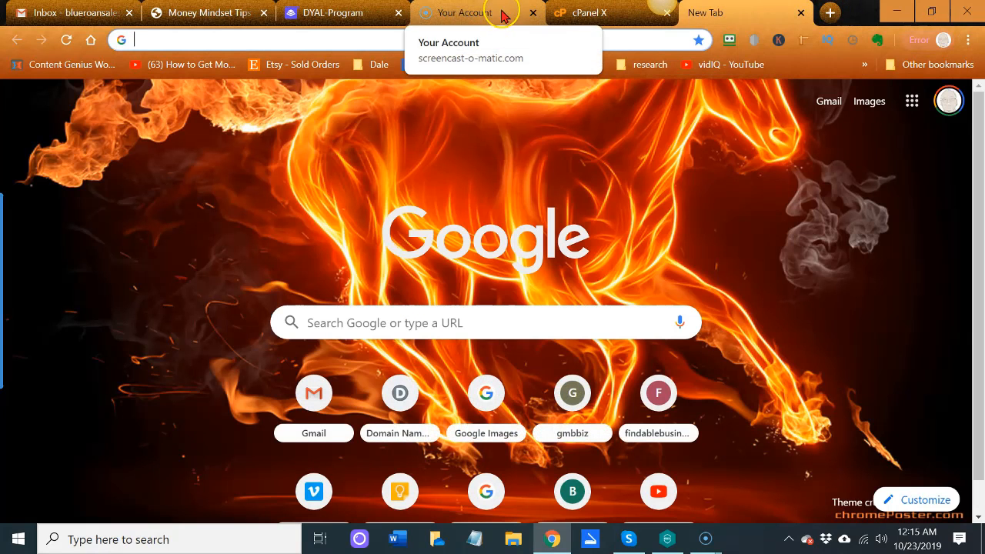
pyautogui.click(728, 39)
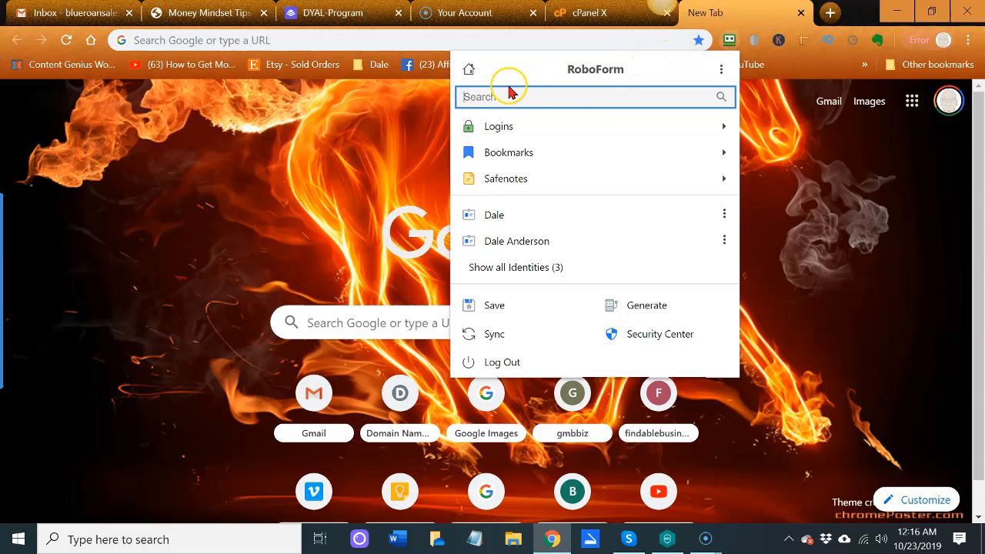
pyautogui.write('n')
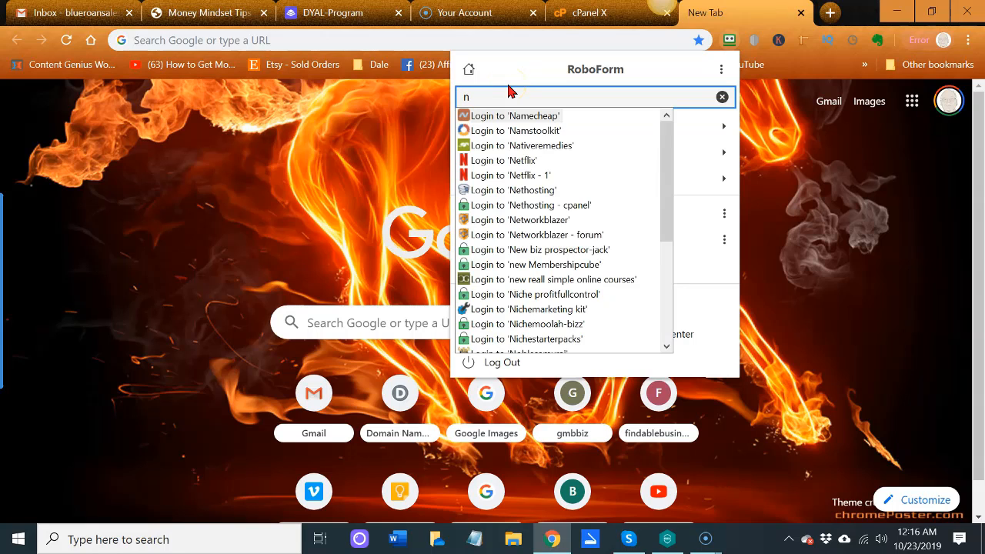
pyautogui.write('ame')
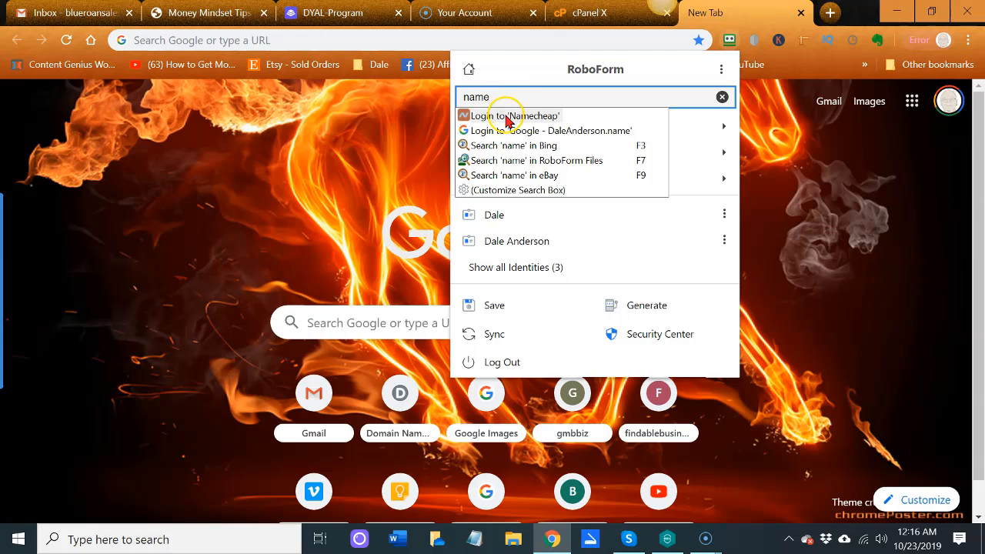
pyautogui.click(506, 115)
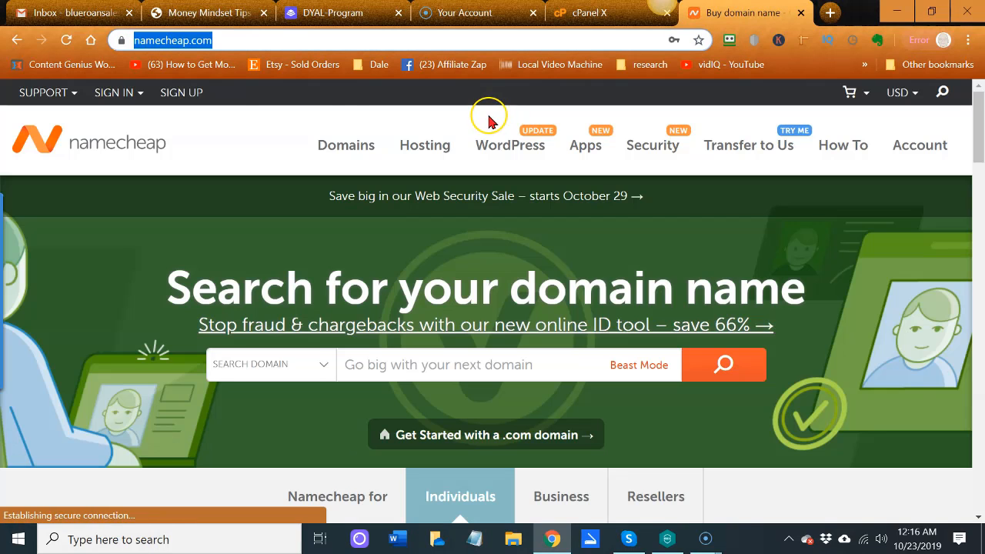
# Open Namecheap's Domain Name Search page
pyautogui.moveTo(129, 88)
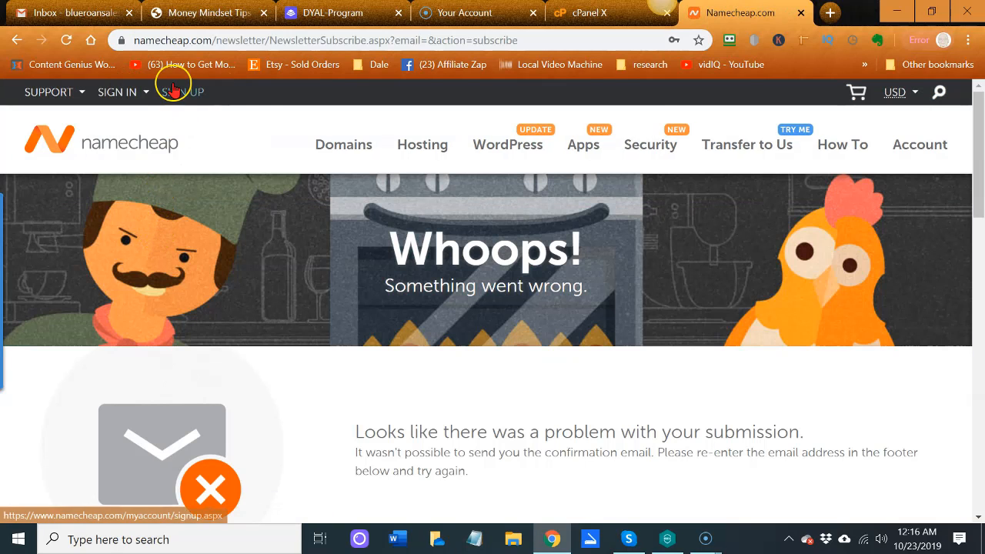
pyautogui.moveTo(346, 150)
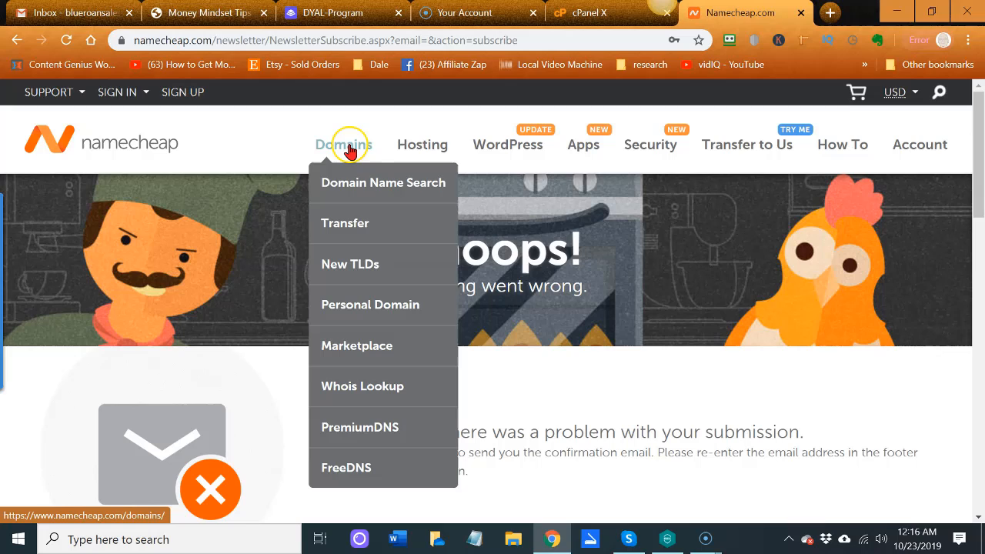
pyautogui.click(364, 182)
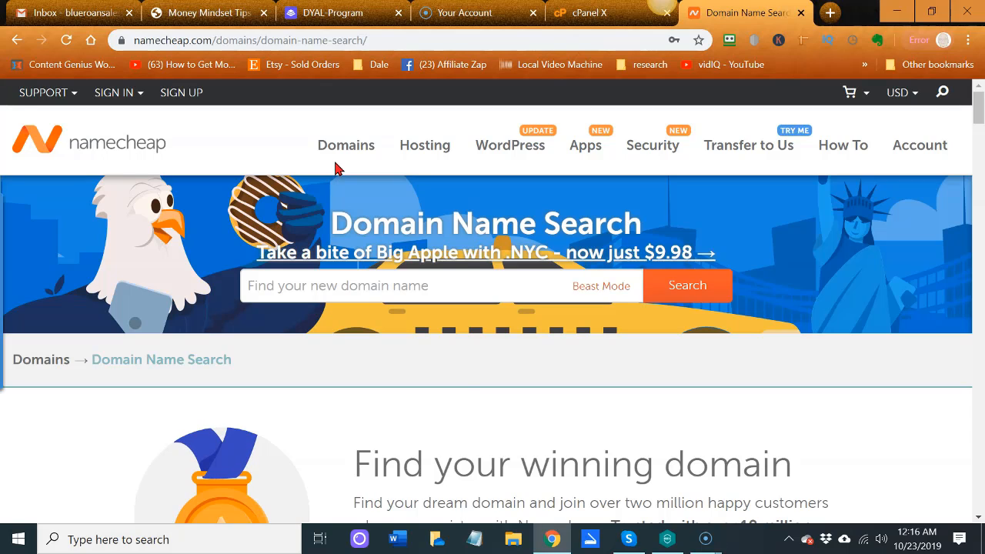
# Search for the domain name virtualbizinabox.com
pyautogui.moveTo(338, 167)
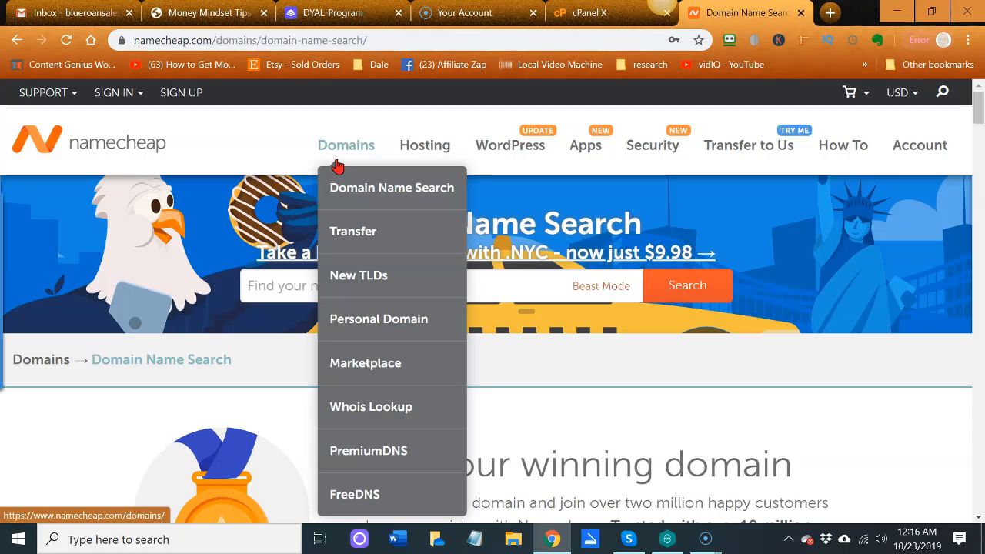
pyautogui.click(288, 284)
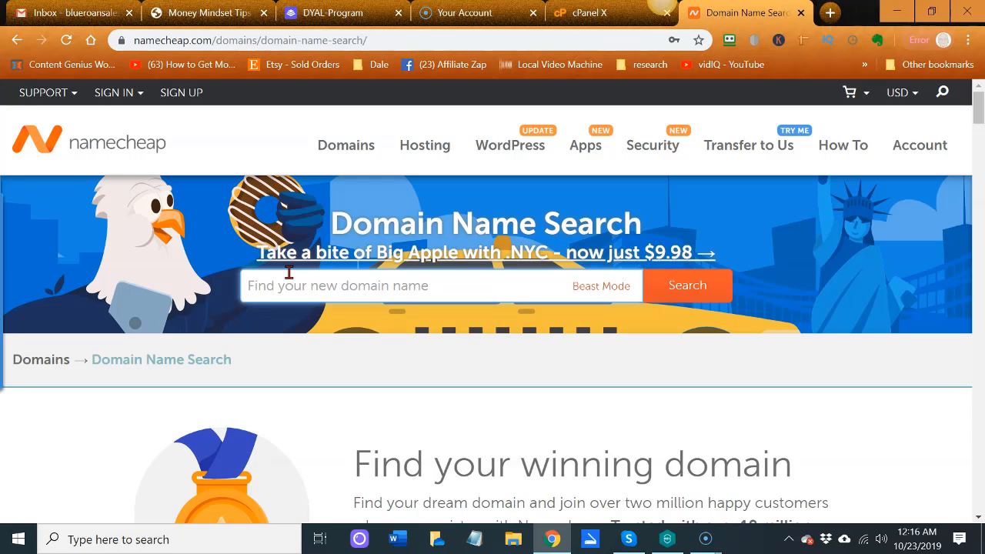
pyautogui.write('virtualbiz')
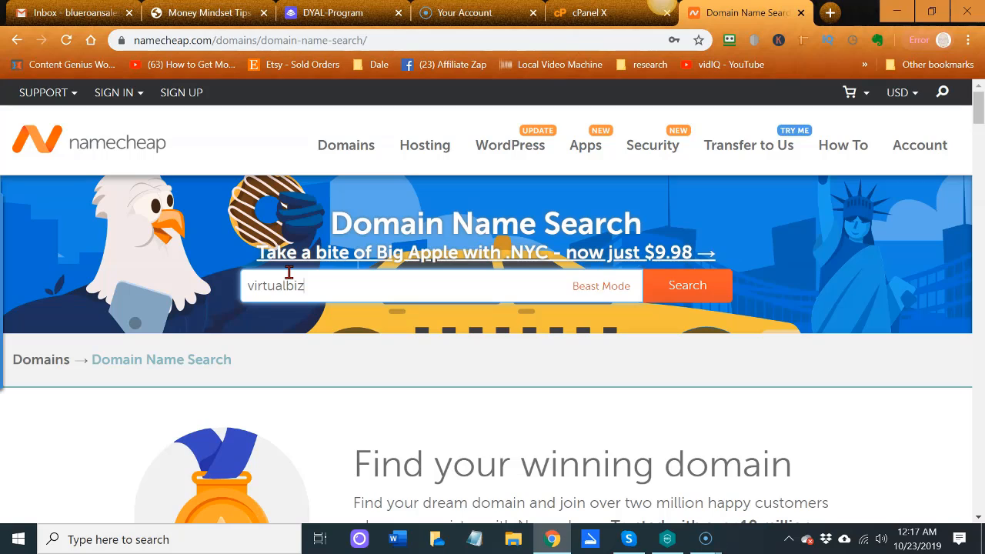
pyautogui.click(361, 275)
pyautogui.write('inabox.')
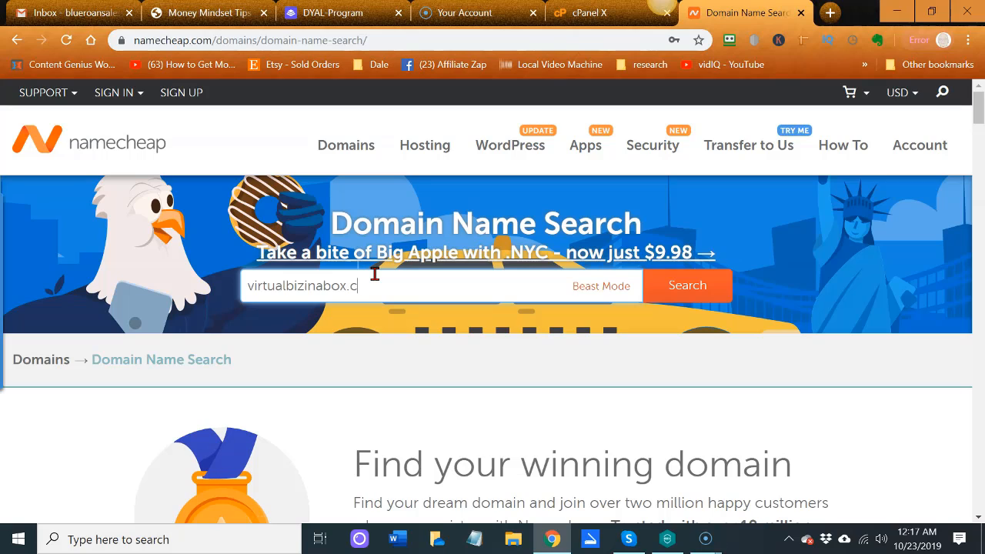
pyautogui.write('com')
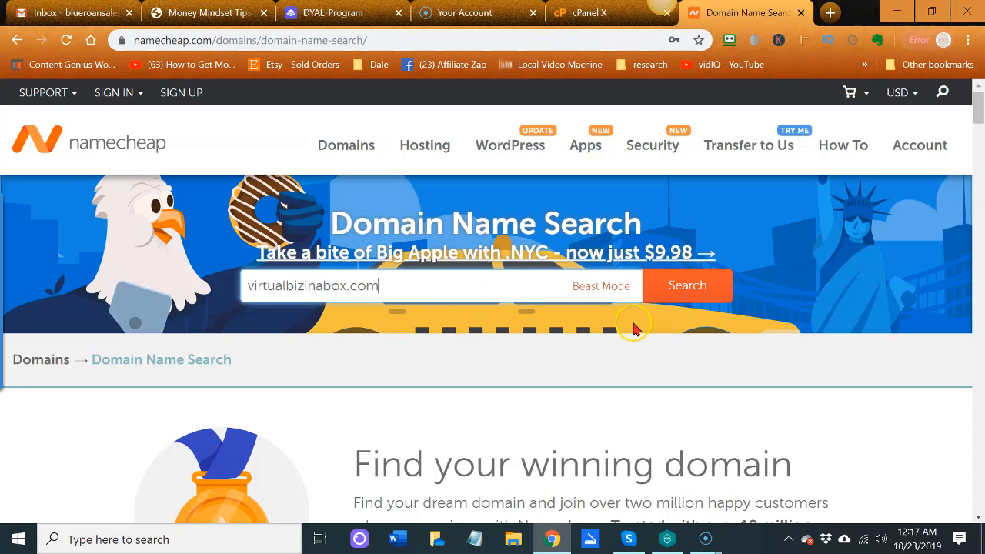
pyautogui.click(689, 287)
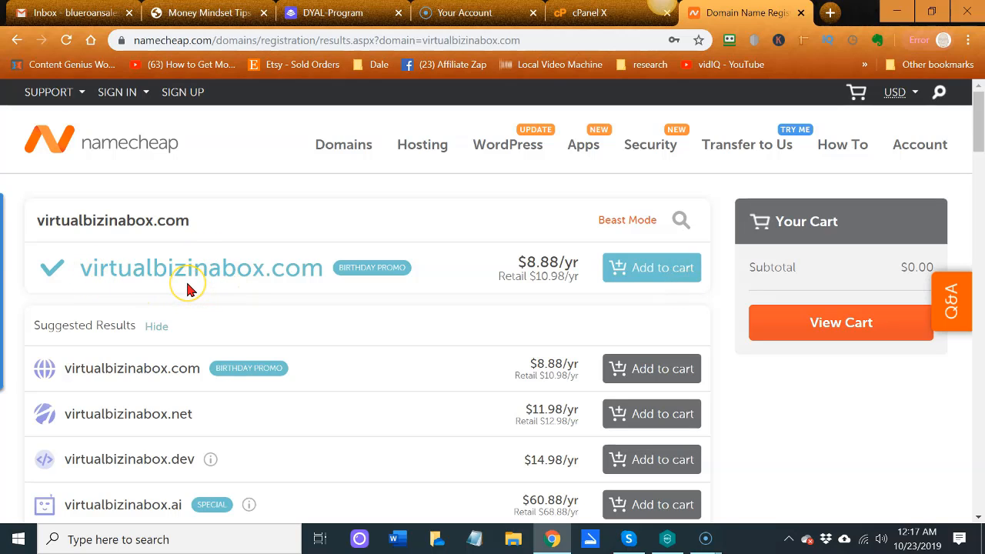
# Add virtualbizinabox.com to the cart with a 1-year registration and confirm the order in the shopping cart
pyautogui.click(187, 271)
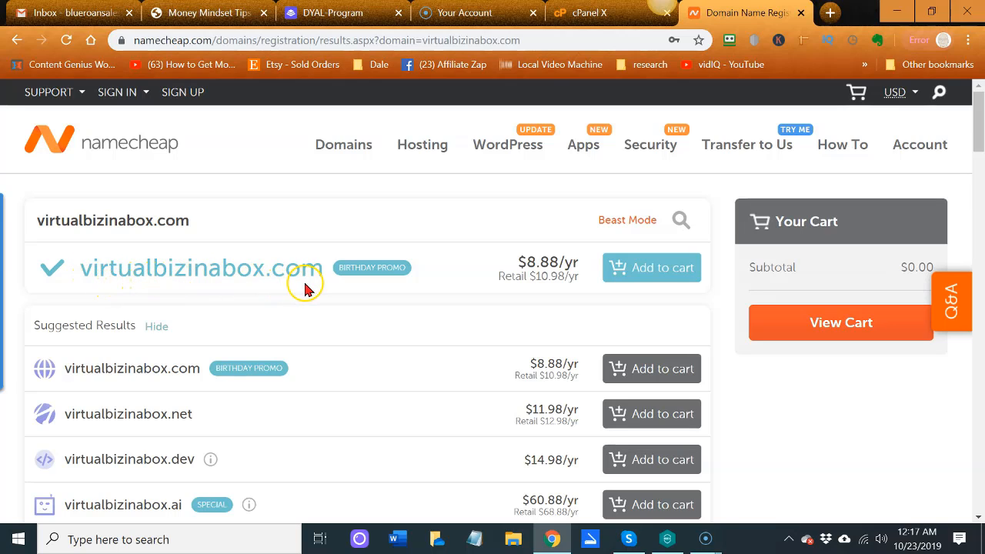
pyautogui.click(655, 271)
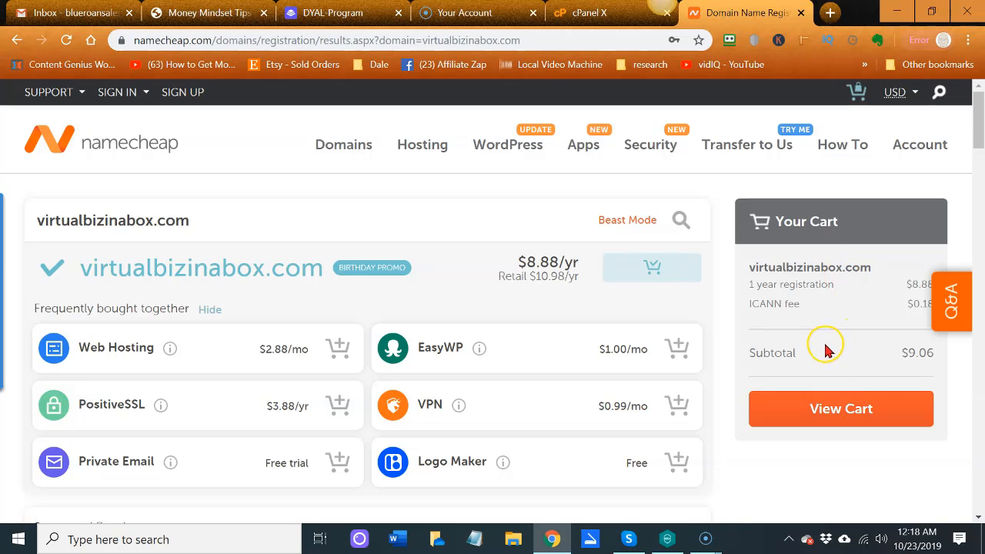
pyautogui.click(805, 414)
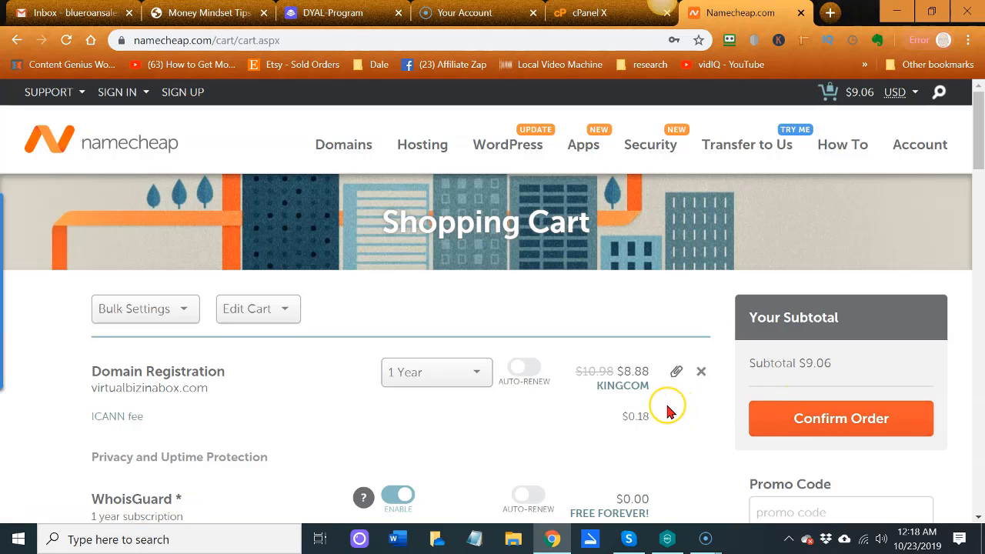
pyautogui.scroll(-2, 666, 409)
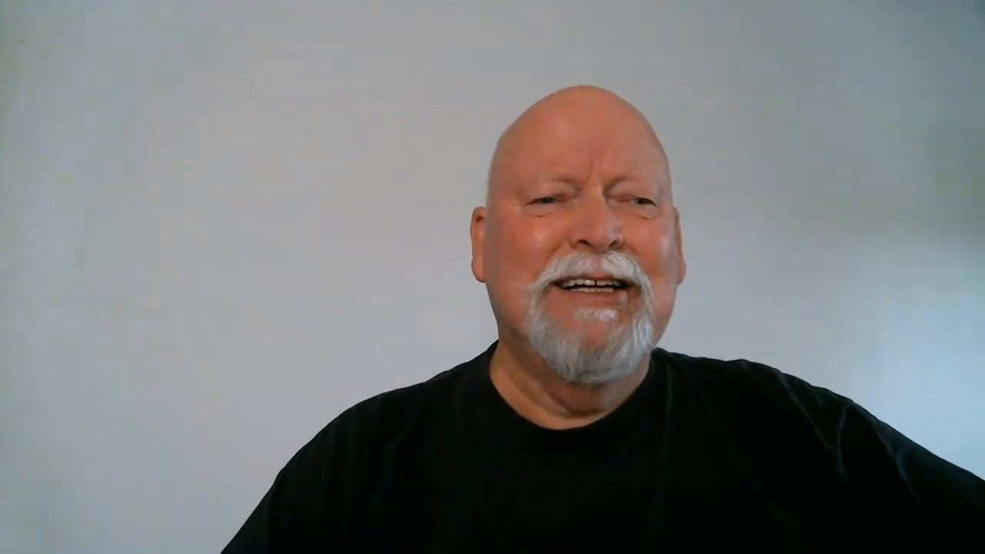
pyautogui.click(837, 267)
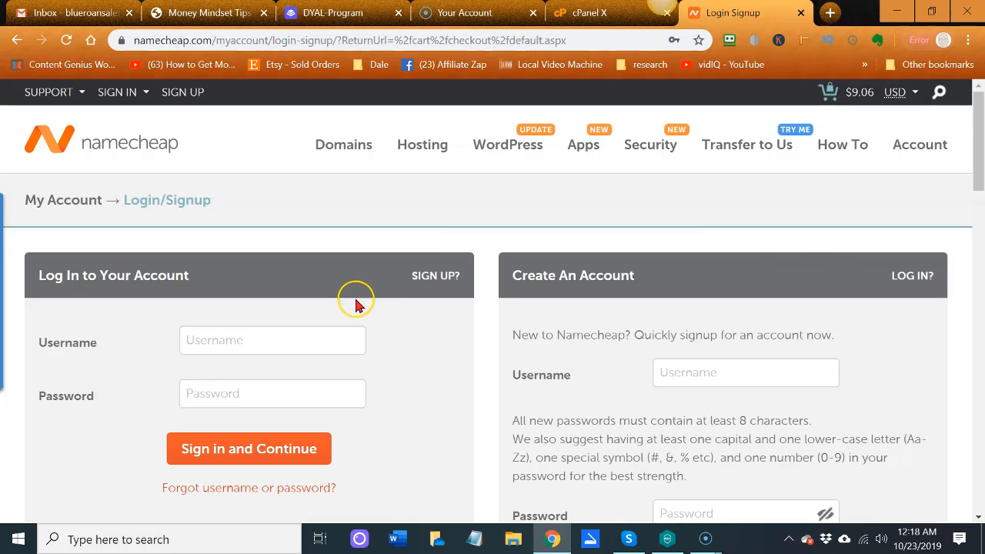
# Sign in by filling the account username and password from the saved Namecheap login in RoboForm, and decline saving the password again
pyautogui.click(729, 40)
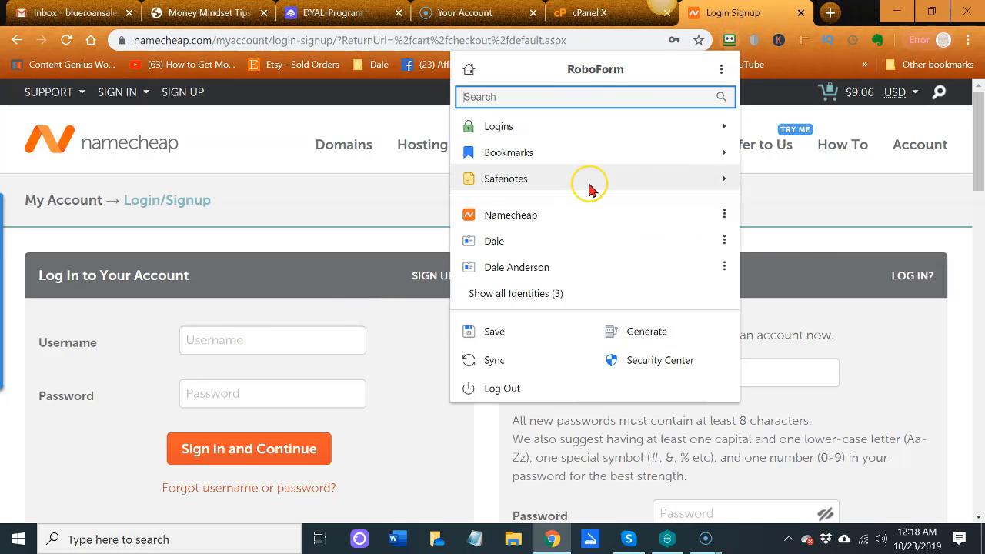
pyautogui.click(726, 214)
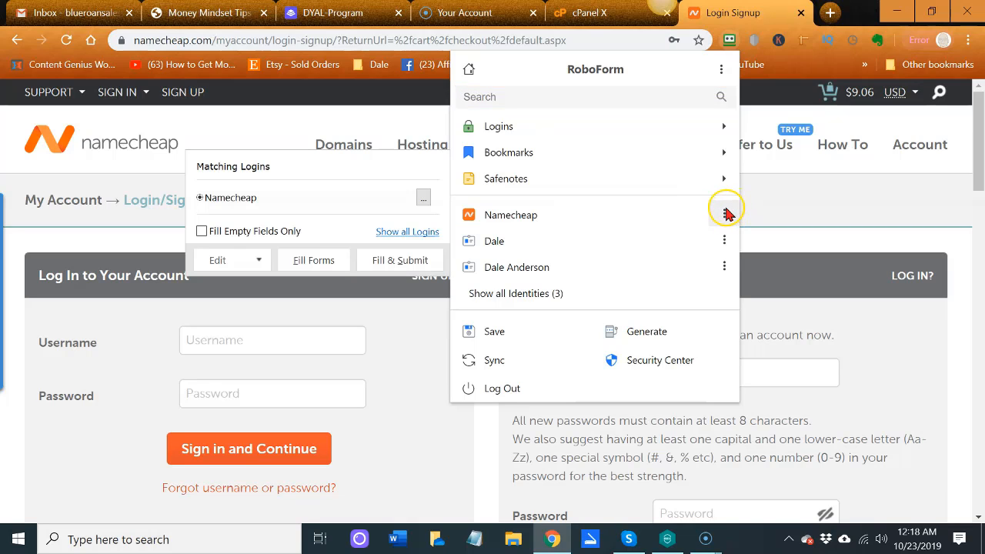
pyautogui.click(313, 261)
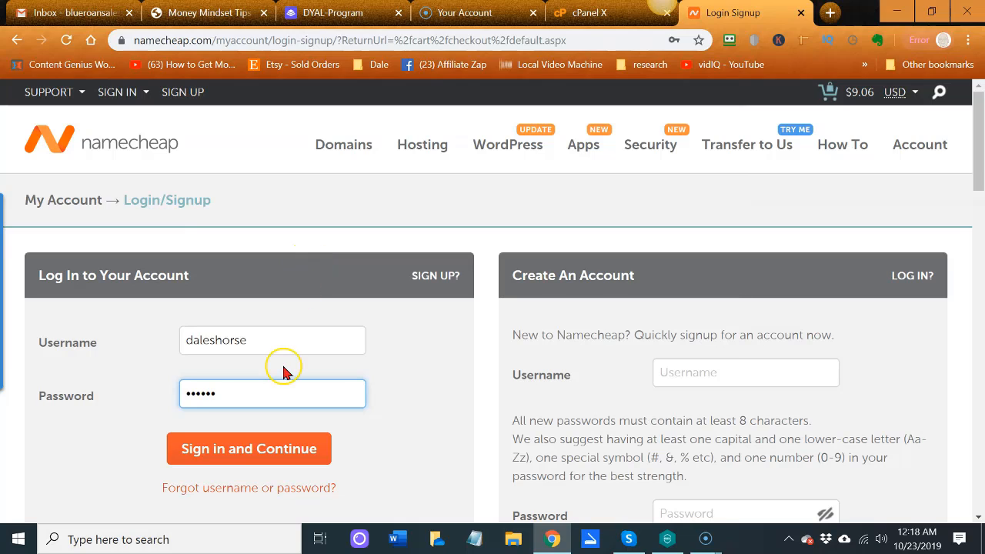
pyautogui.click(241, 455)
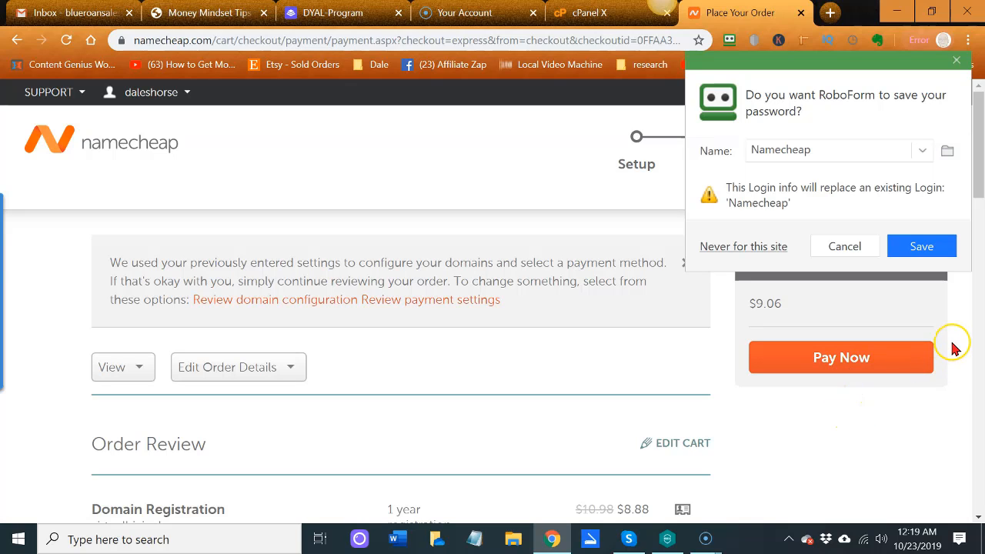
pyautogui.click(845, 246)
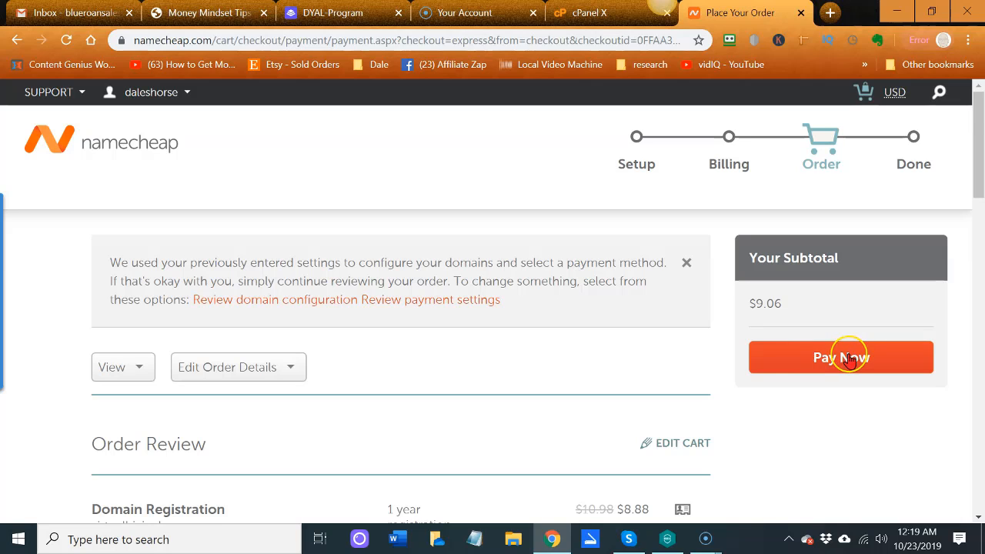
# Review the order for virtualbizinabox.com, pay for it, and view the purchase summary
pyautogui.scroll(-2, 850, 358)
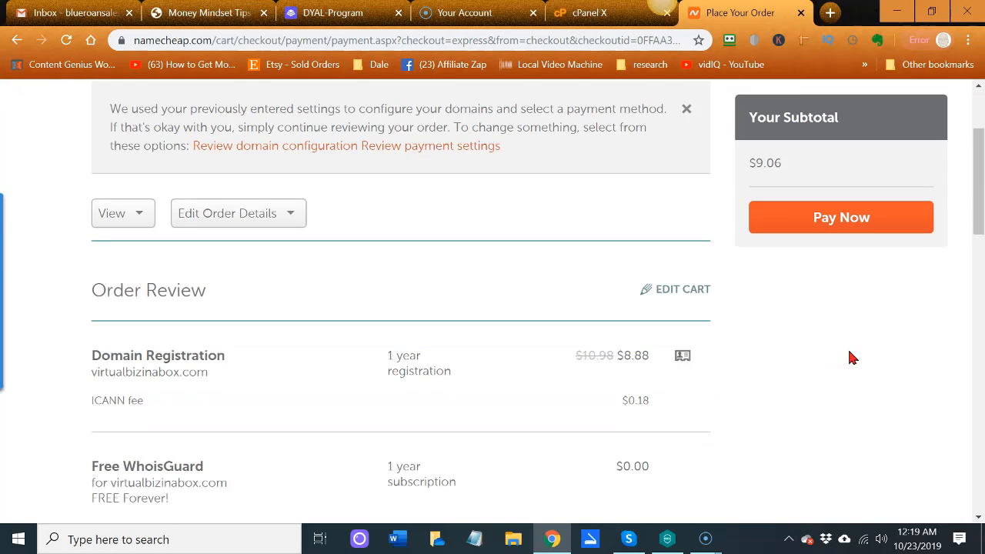
pyautogui.scroll(-1, 853, 358)
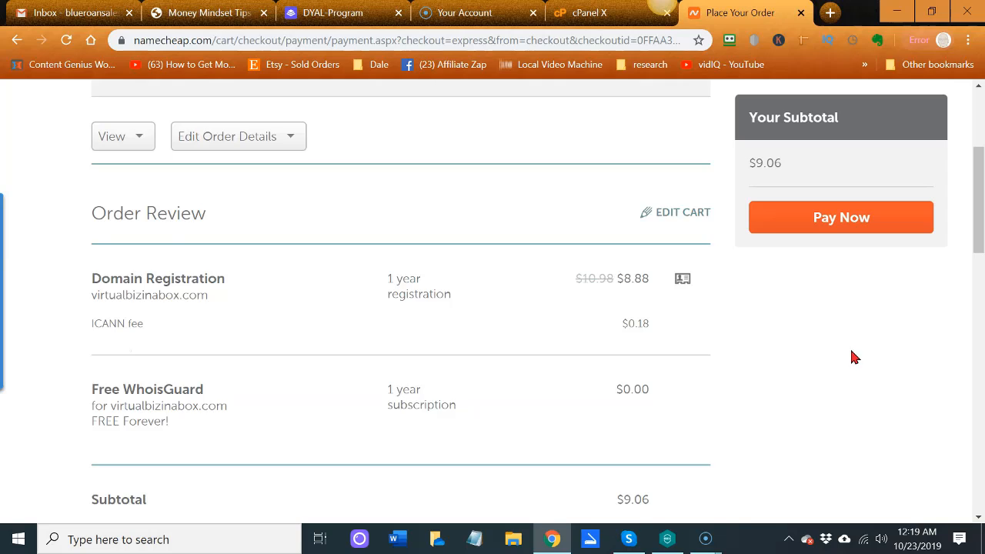
pyautogui.scroll(1, 854, 357)
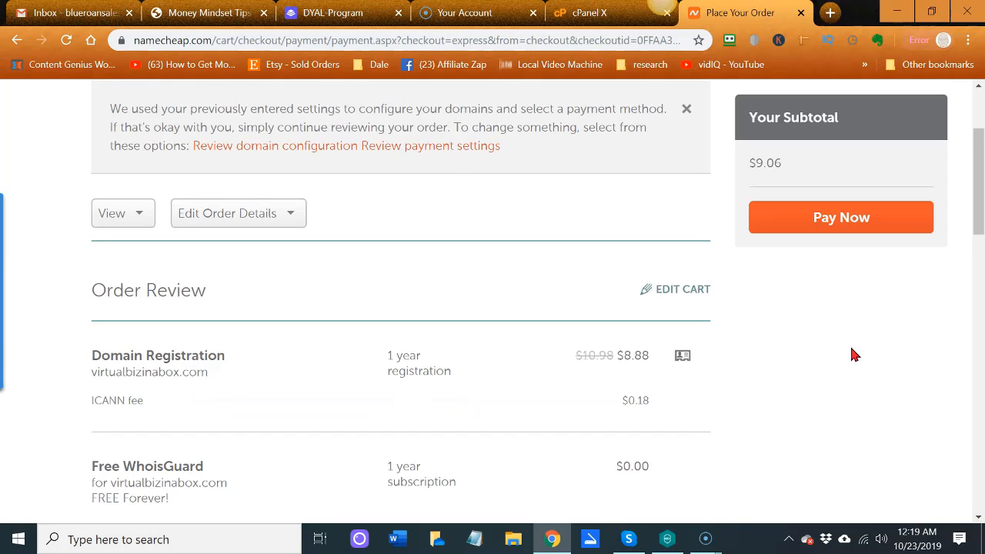
pyautogui.click(847, 219)
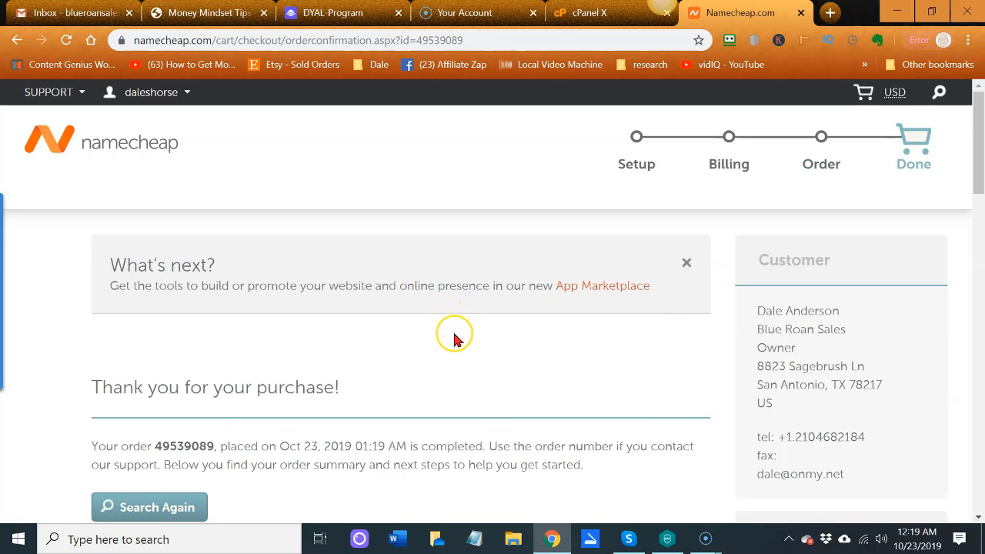
pyautogui.scroll(-3, 454, 340)
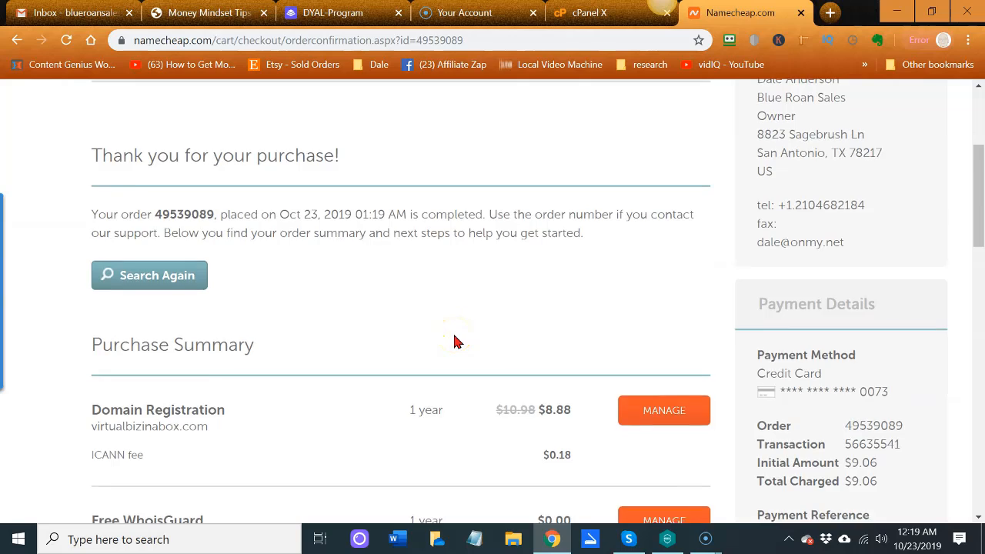
# From the purchase summary, go to the account's domain list and open the management page of virtualbizinabox.com
pyautogui.scroll(-1, 455, 340)
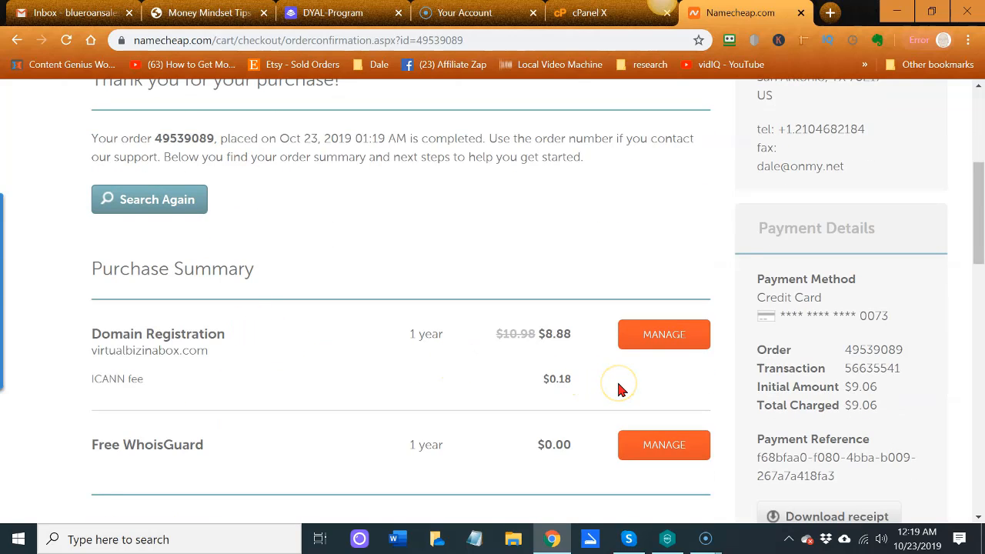
pyautogui.click(664, 344)
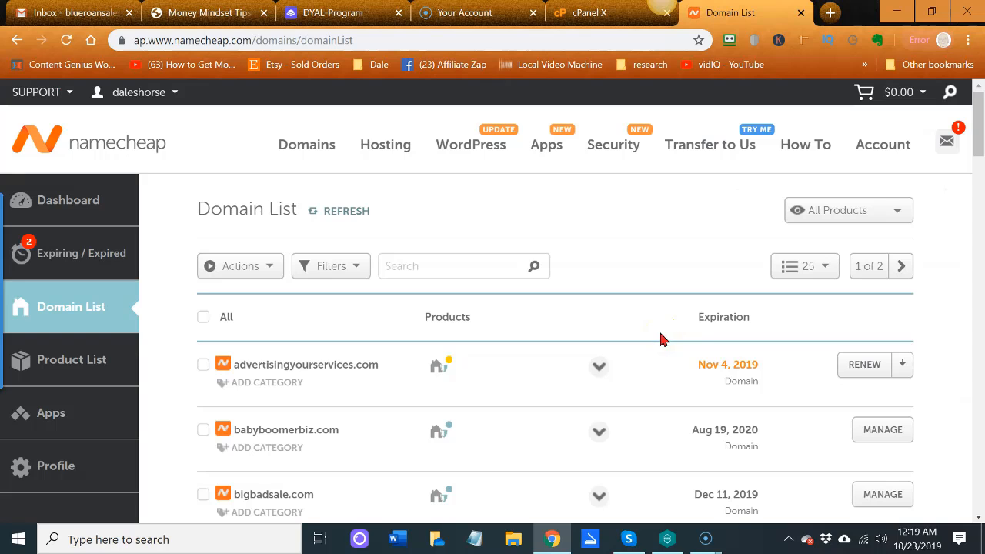
pyautogui.scroll(-2, 424, 314)
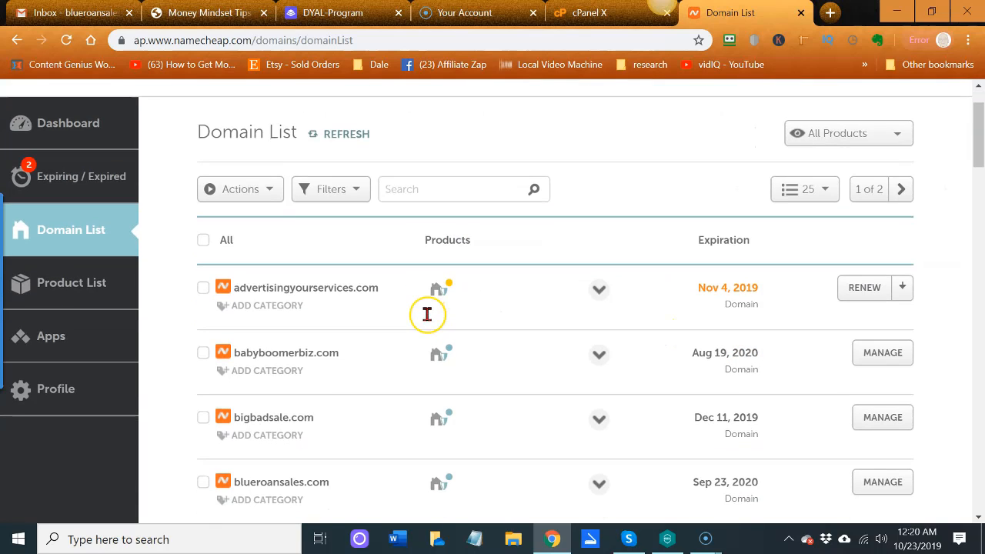
pyautogui.scroll(-12, 431, 322)
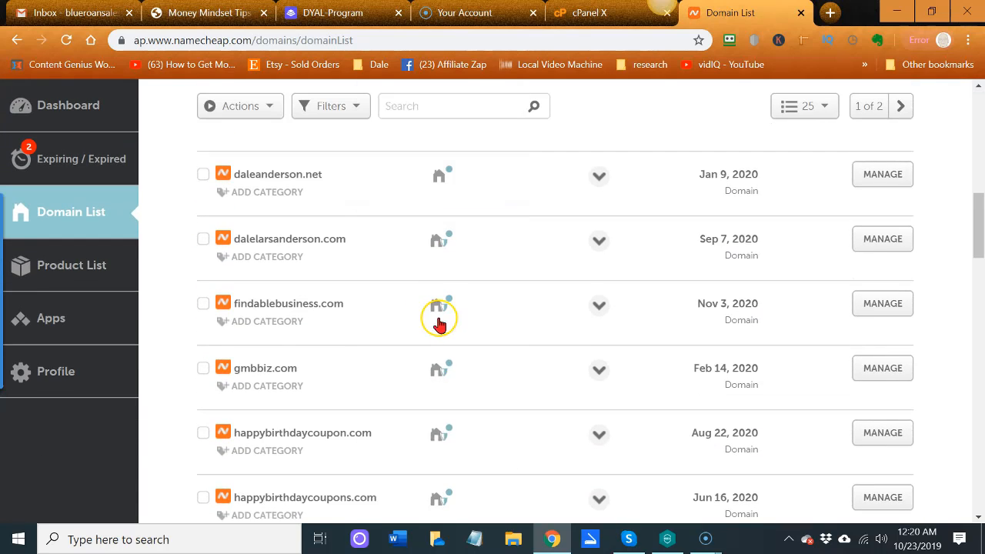
pyautogui.scroll(-6, 441, 323)
pyautogui.moveTo(441, 325)
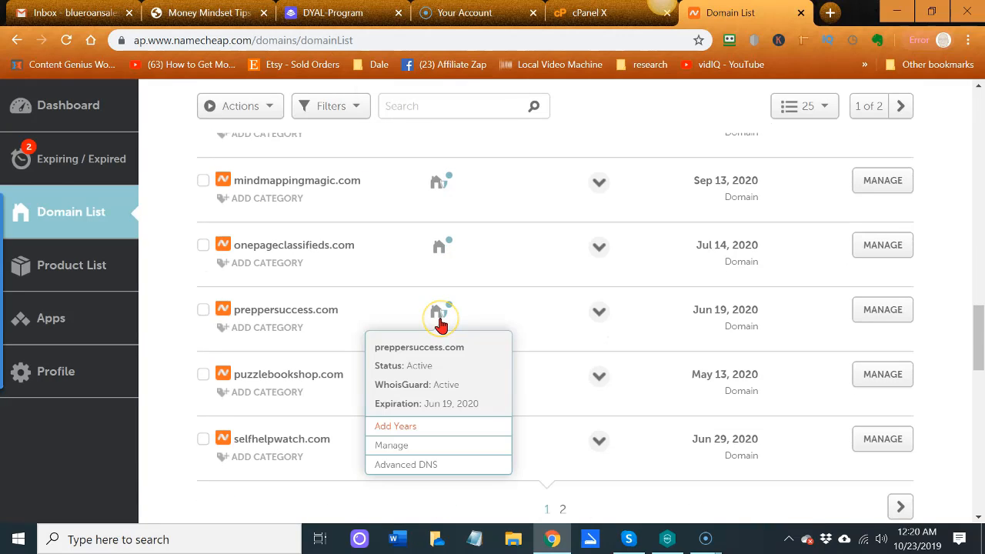
pyautogui.scroll(-3, 440, 324)
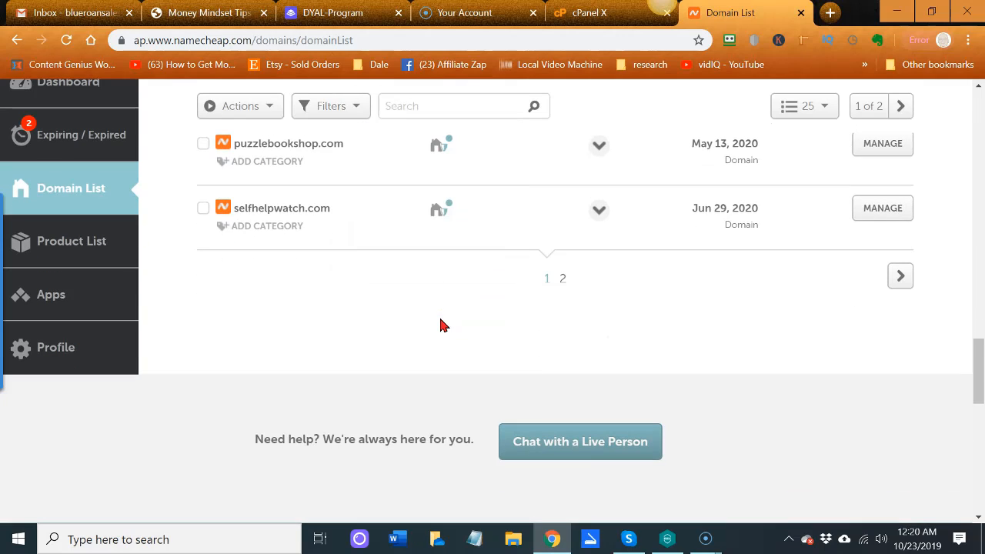
pyautogui.click(562, 279)
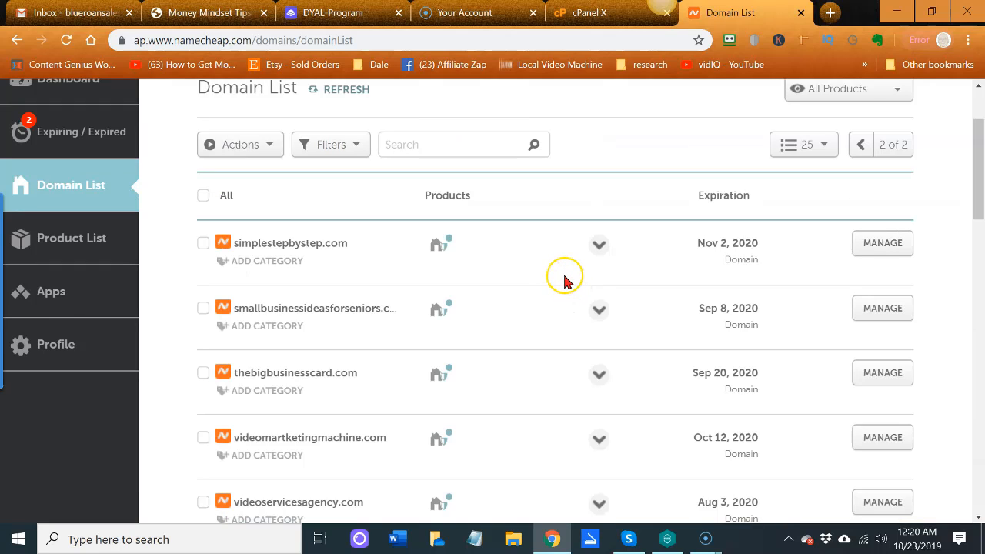
pyautogui.moveTo(438, 373)
pyautogui.scroll(-1, 415, 410)
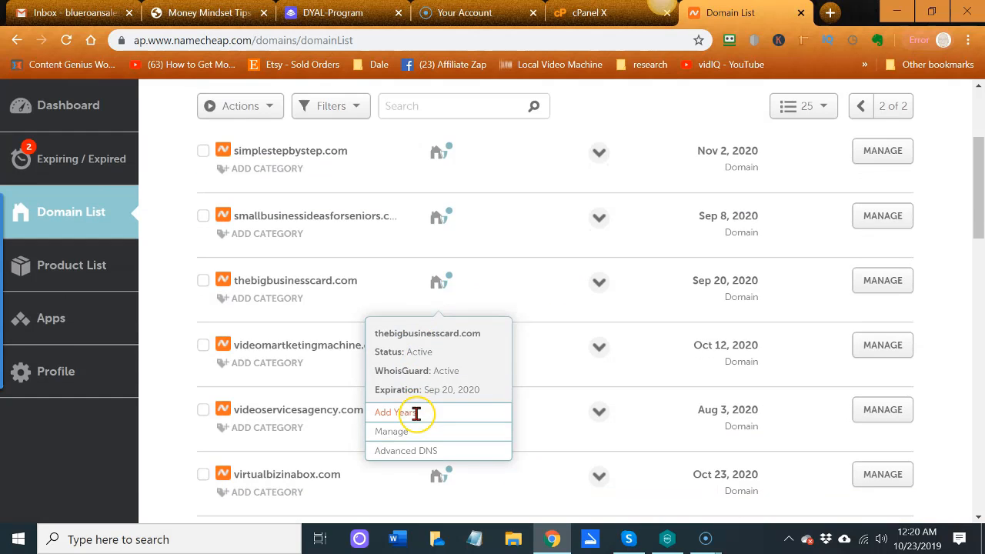
pyautogui.scroll(-1, 416, 415)
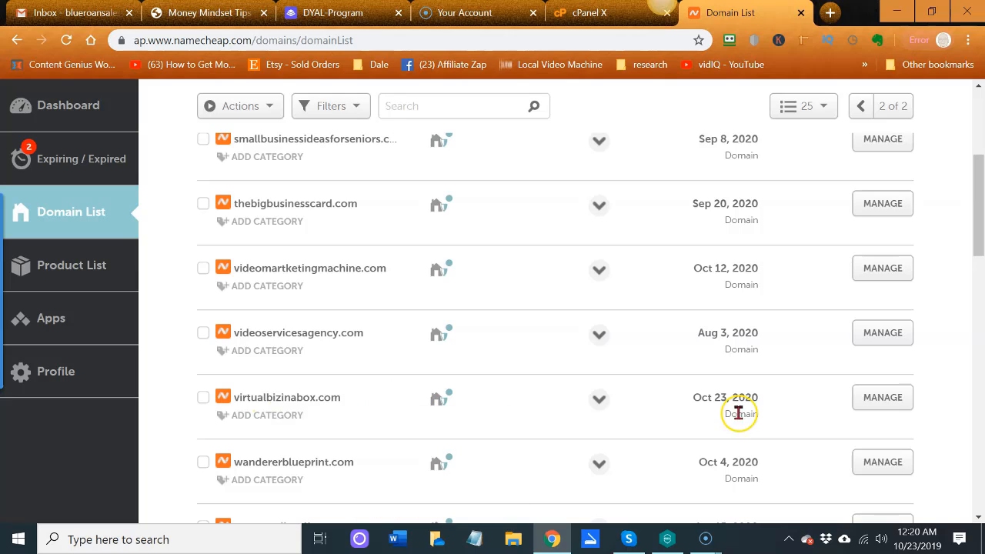
pyautogui.click(883, 398)
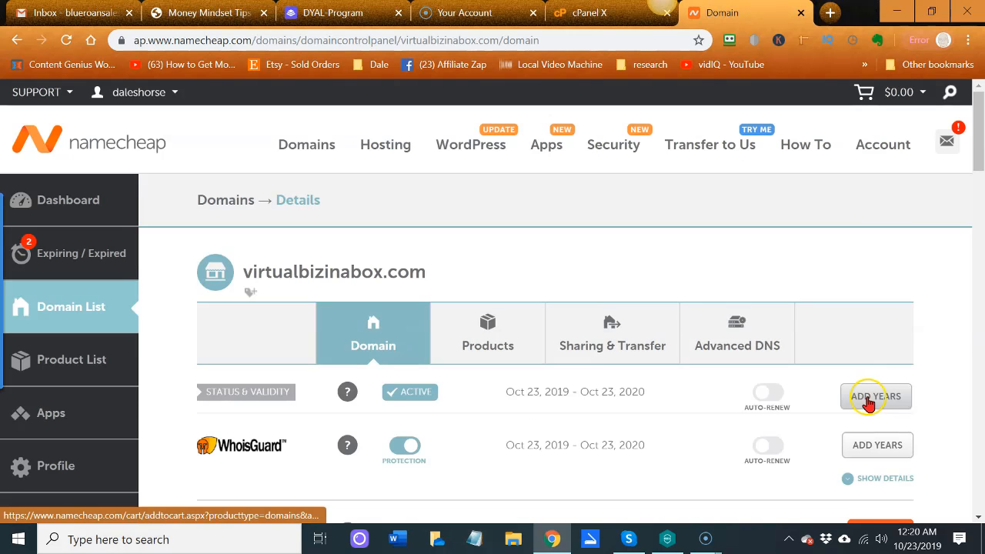
# Switch the nameservers setting of virtualbizinabox.com to Custom DNS
pyautogui.scroll(-1, 636, 374)
pyautogui.scroll(-3, 636, 374)
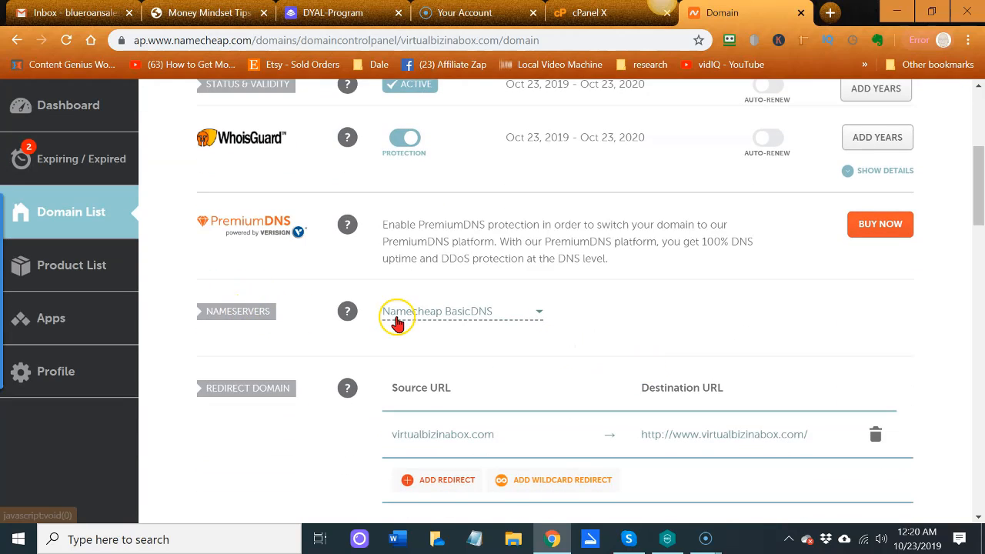
pyautogui.click(540, 313)
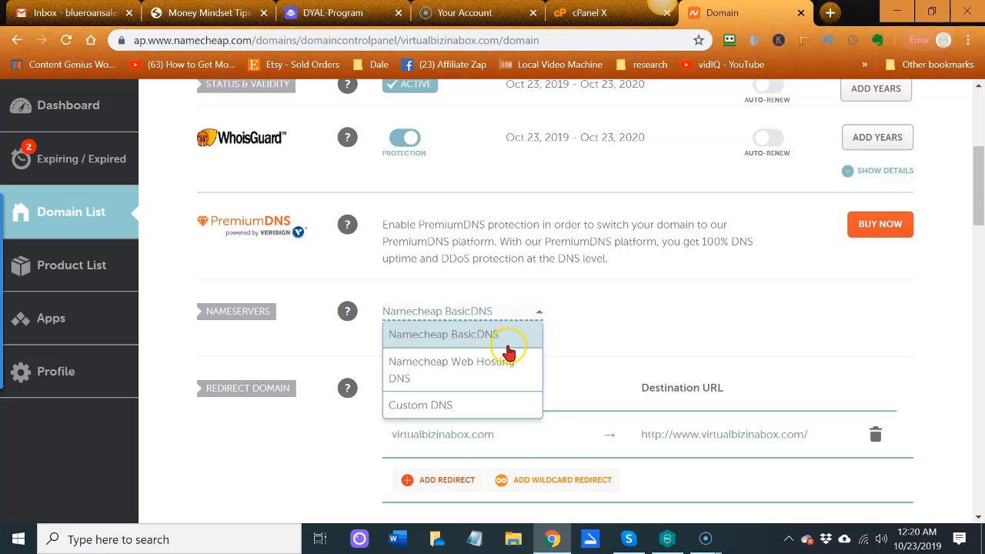
pyautogui.click(436, 406)
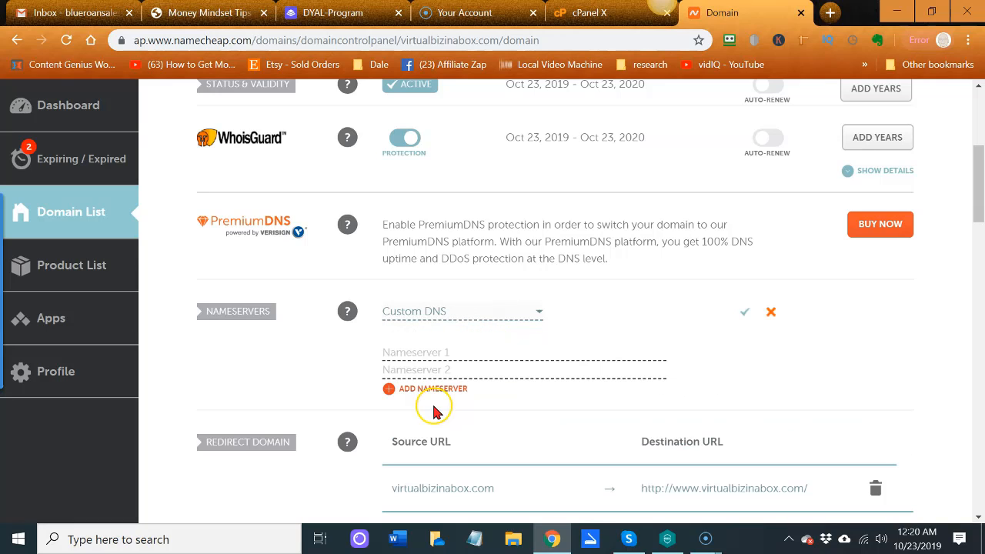
# Fill in ns1.us245.siteground.us and ns2.us245.siteground.us from the saved M8 Multi Clipboard clips as the two nameservers, and save them
pyautogui.click(409, 354)
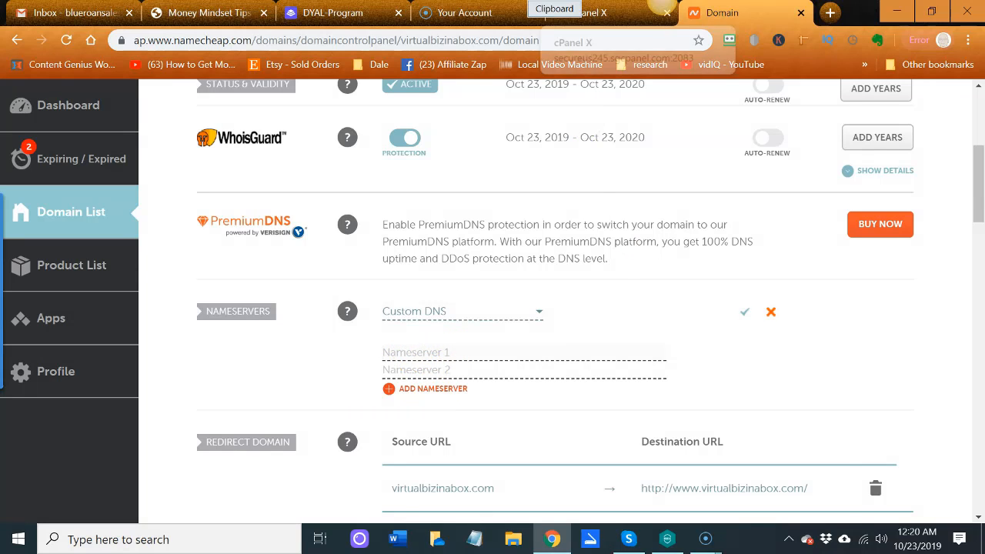
pyautogui.click(555, 6)
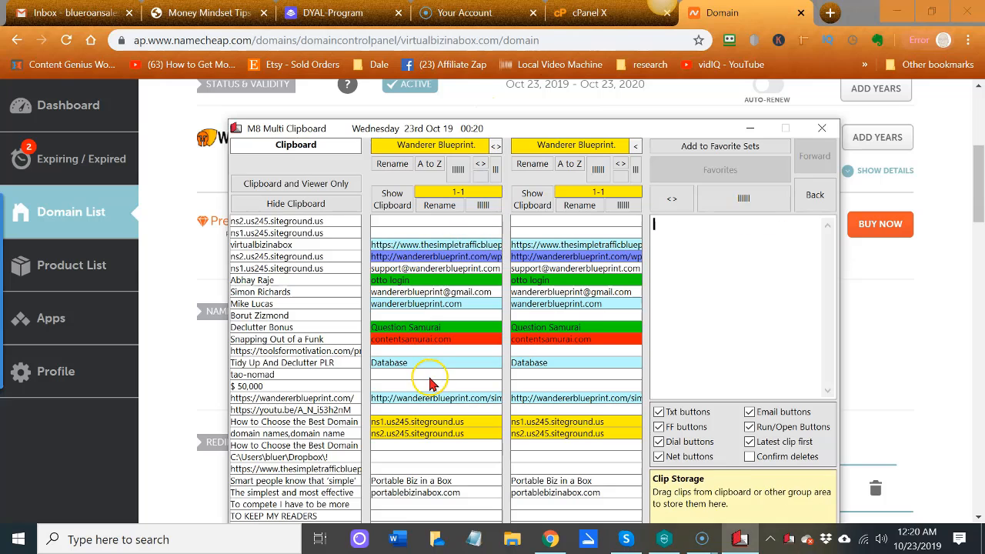
pyautogui.click(427, 422)
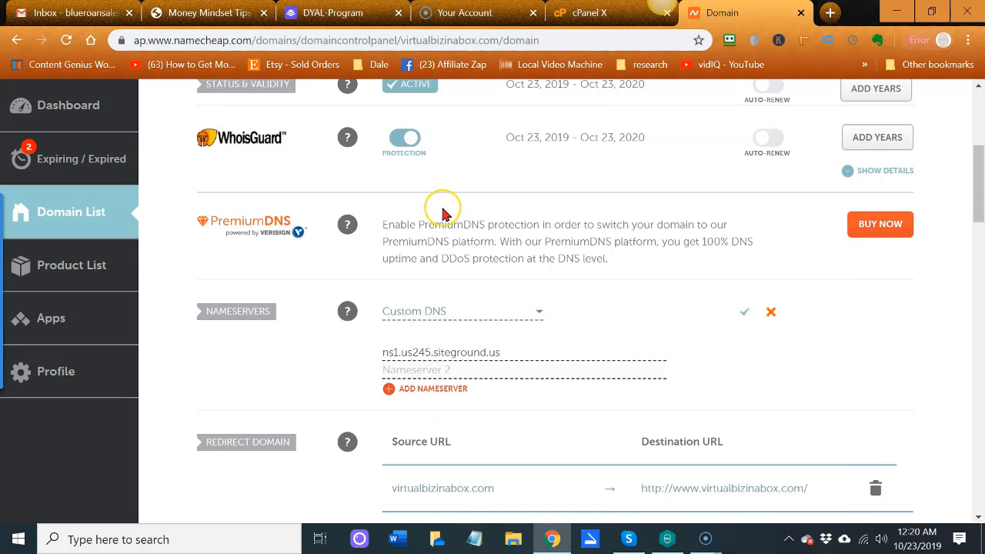
pyautogui.click(488, 8)
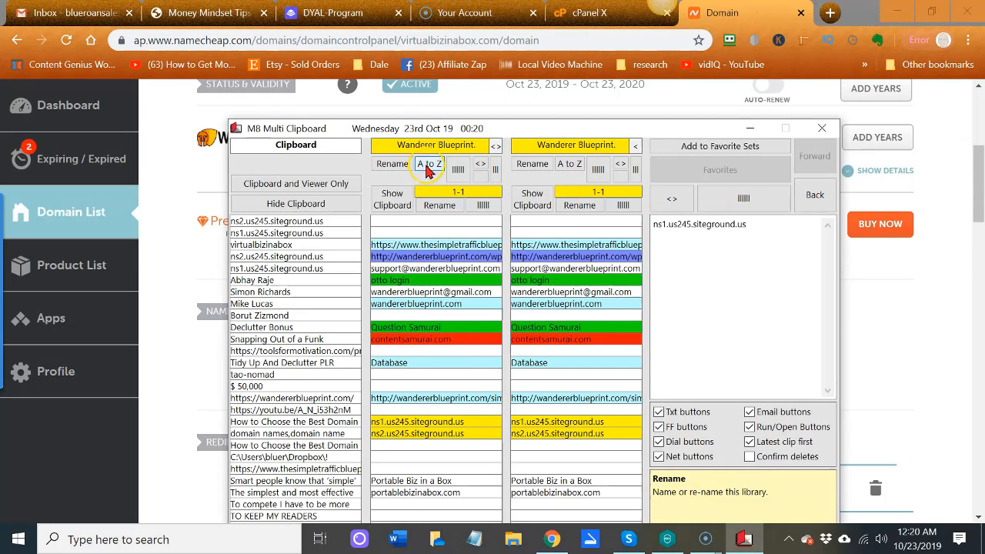
pyautogui.click(407, 434)
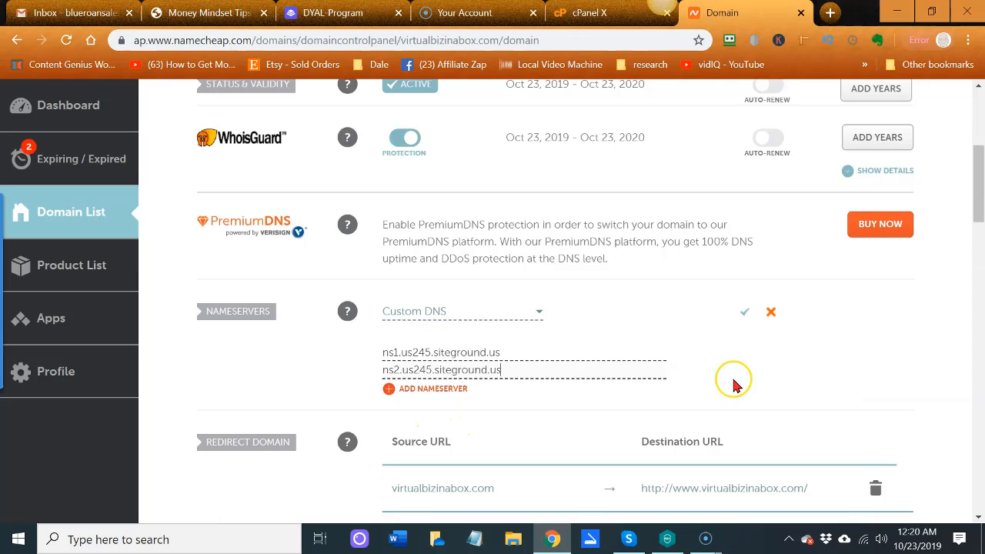
pyautogui.click(743, 316)
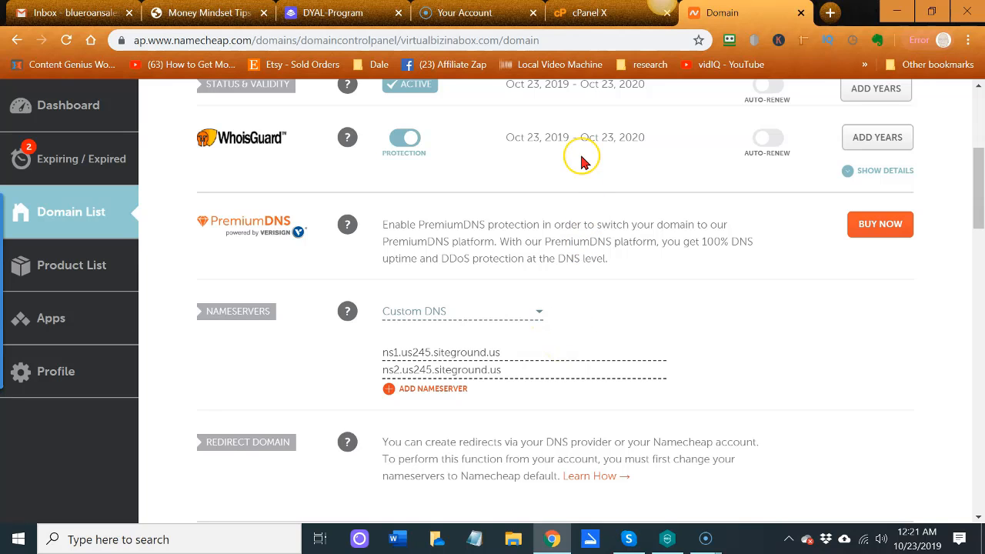
# Switch to the SiteGround cPanel Addon Domains page and enter virtualbizinabox.com as the new domain name, letting the subdomain and document root fill in
pyautogui.click(591, 16)
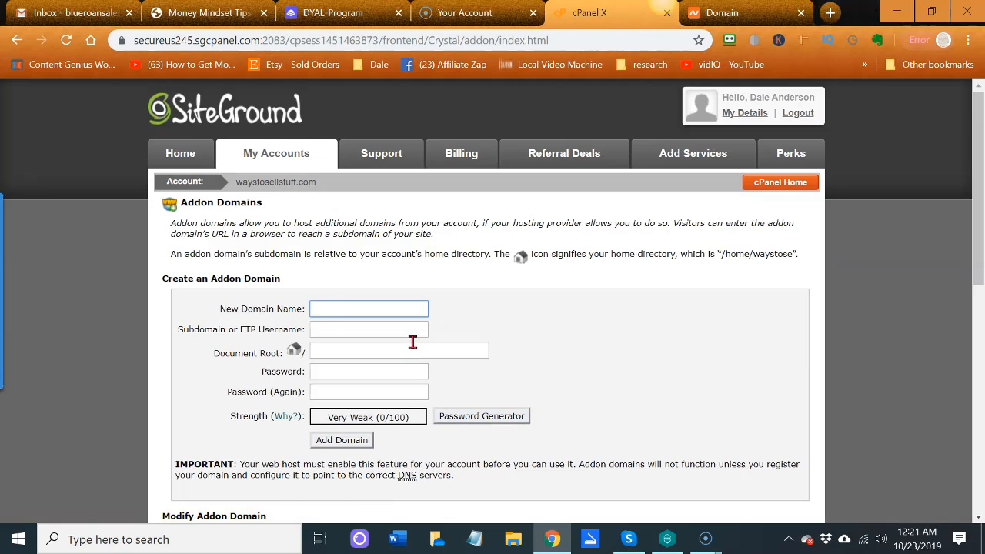
pyautogui.click(328, 306)
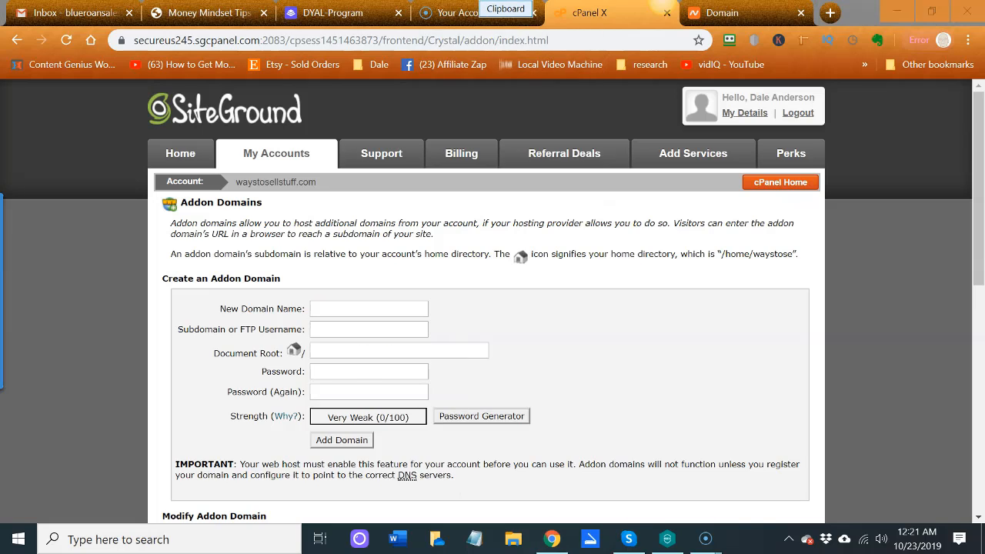
pyautogui.click(505, 8)
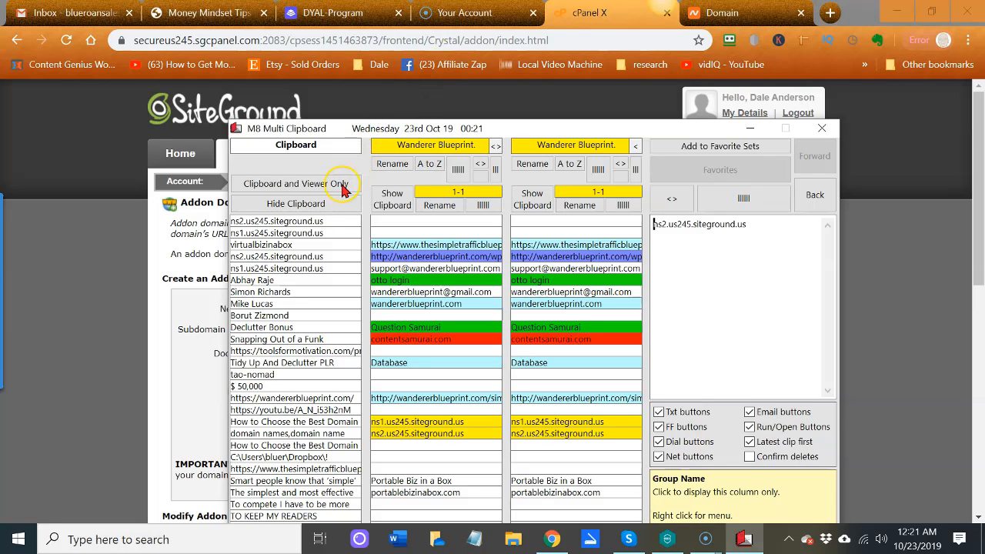
pyautogui.click(297, 244)
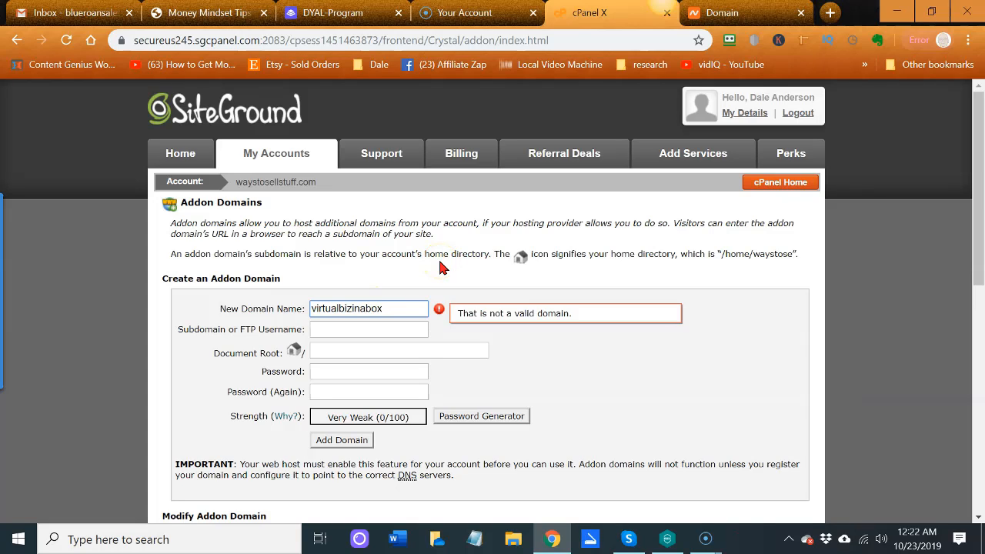
pyautogui.write('.co')
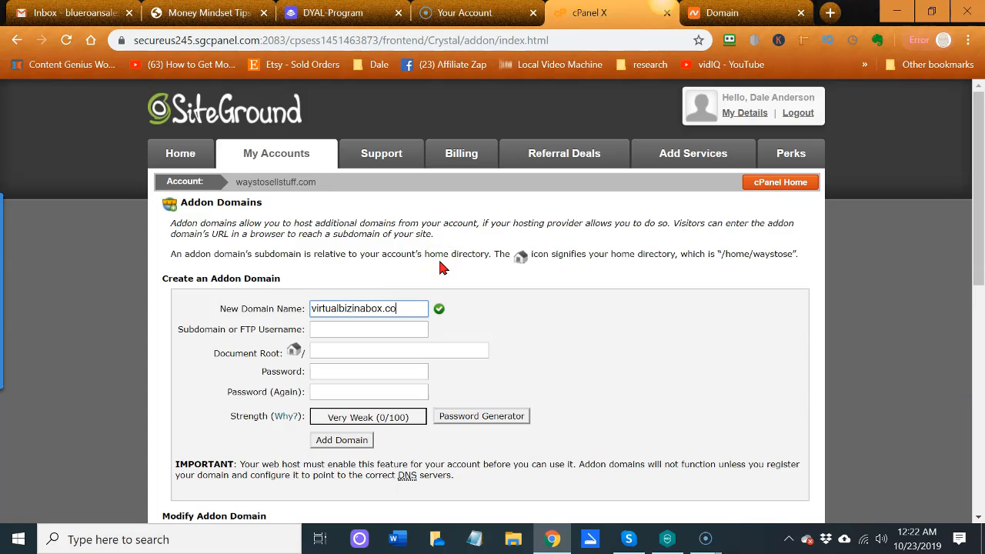
pyautogui.write('m')
pyautogui.click(440, 313)
pyautogui.click(381, 327)
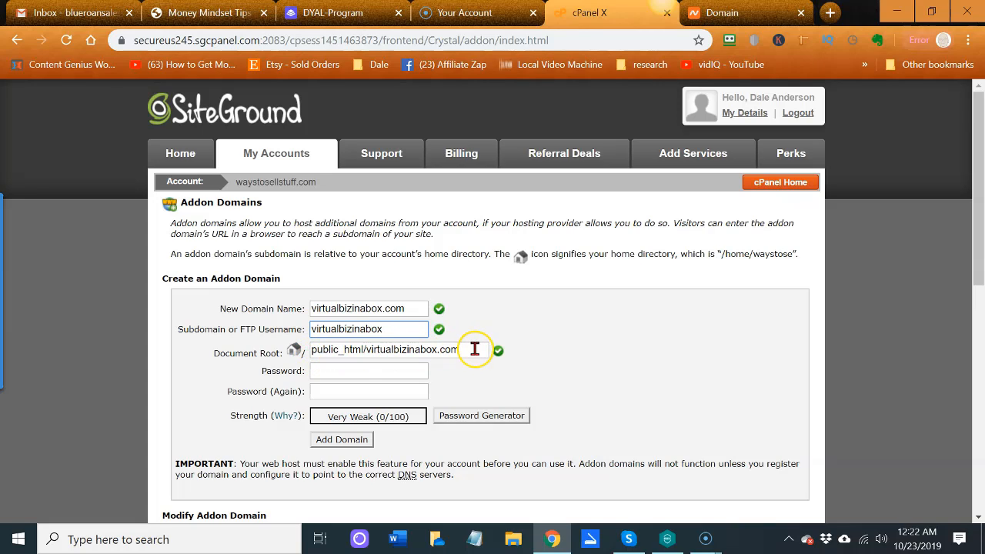
pyautogui.click(315, 372)
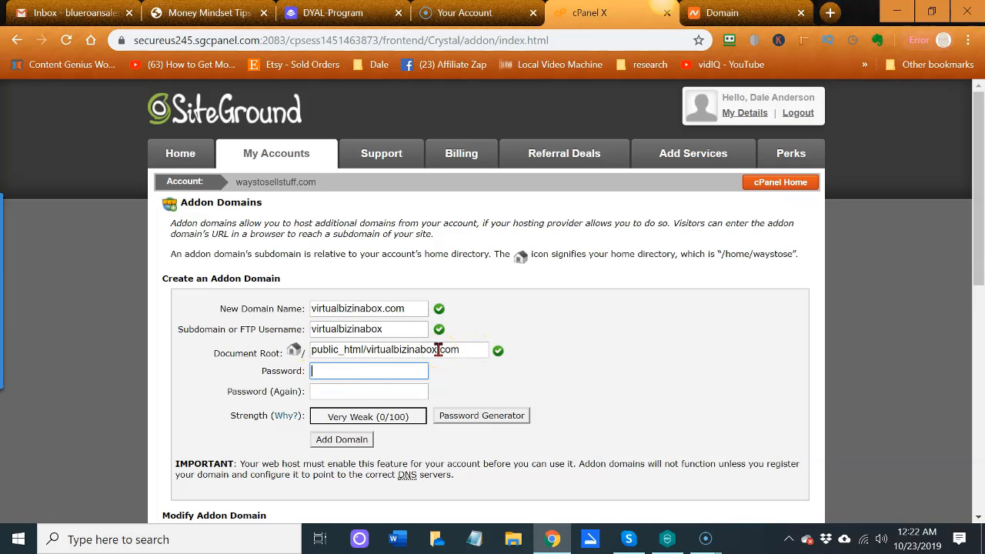
pyautogui.write('a')
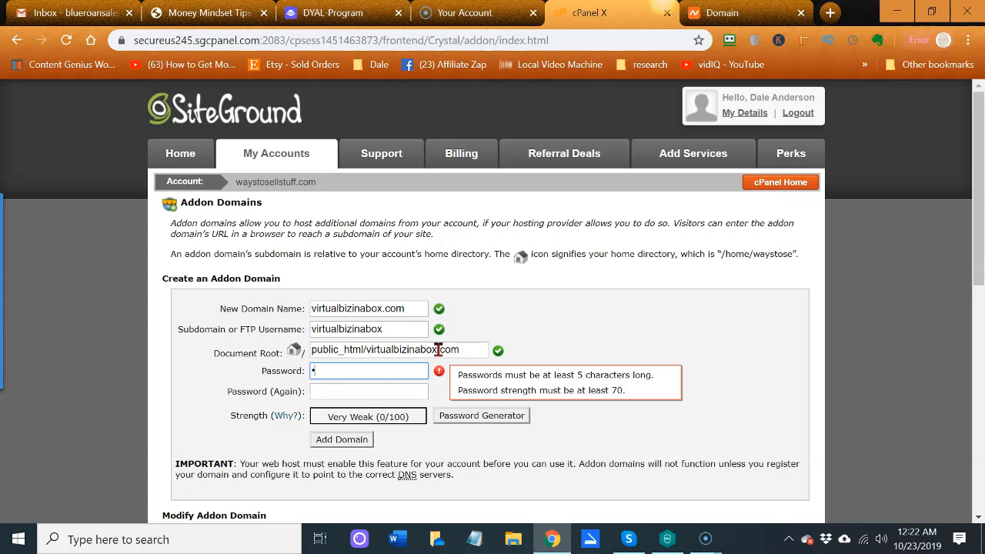
pyautogui.write('aaa')
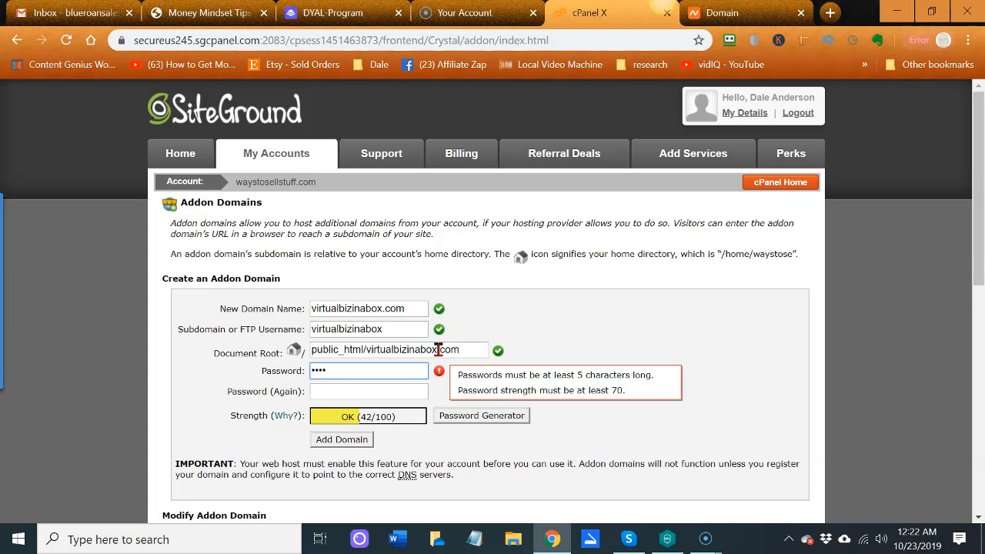
pyautogui.write('a')
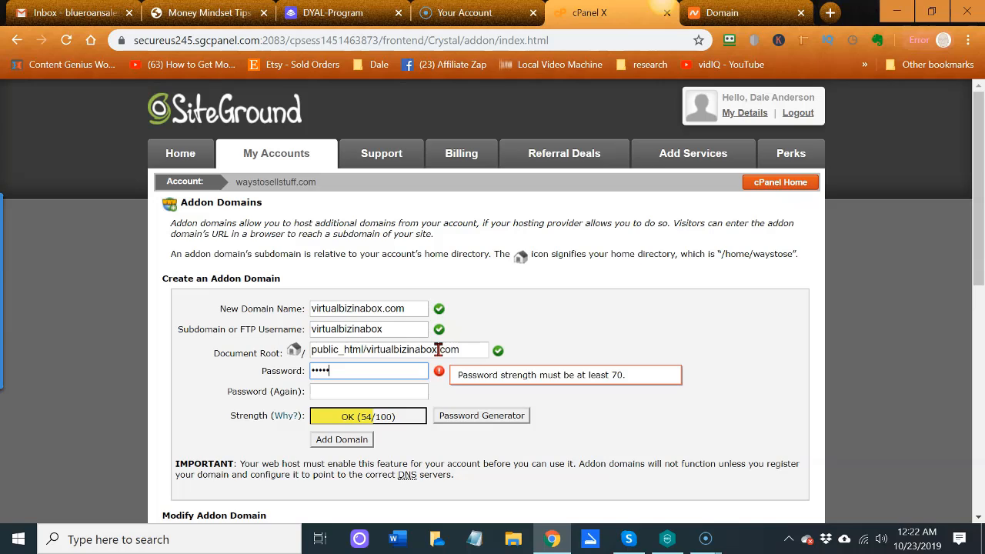
pyautogui.write('a')
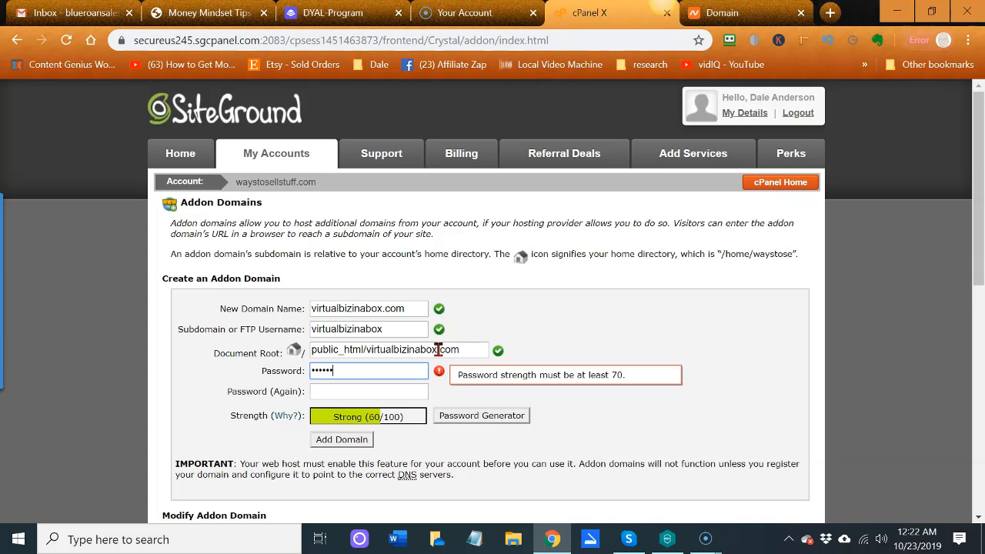
pyautogui.press('BackSpace')
pyautogui.press('BackSpace')
pyautogui.press('BackSpace')
pyautogui.press('BackSpace')
pyautogui.press('BackSpace')
pyautogui.press('BackSpace')
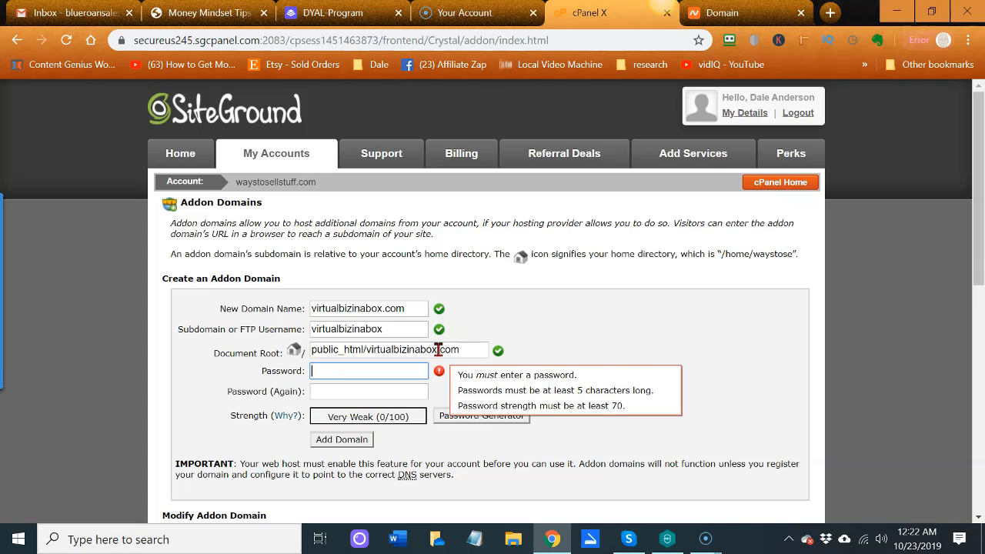
# Enter a strong password for the virtualbizinabox.com addon domain in the password field
pyautogui.write('****')
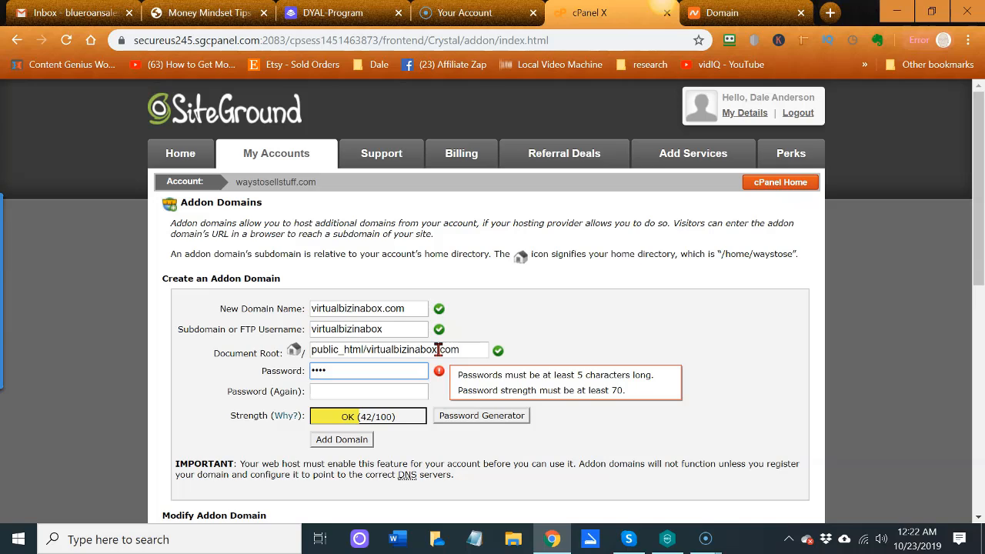
pyautogui.write('*')
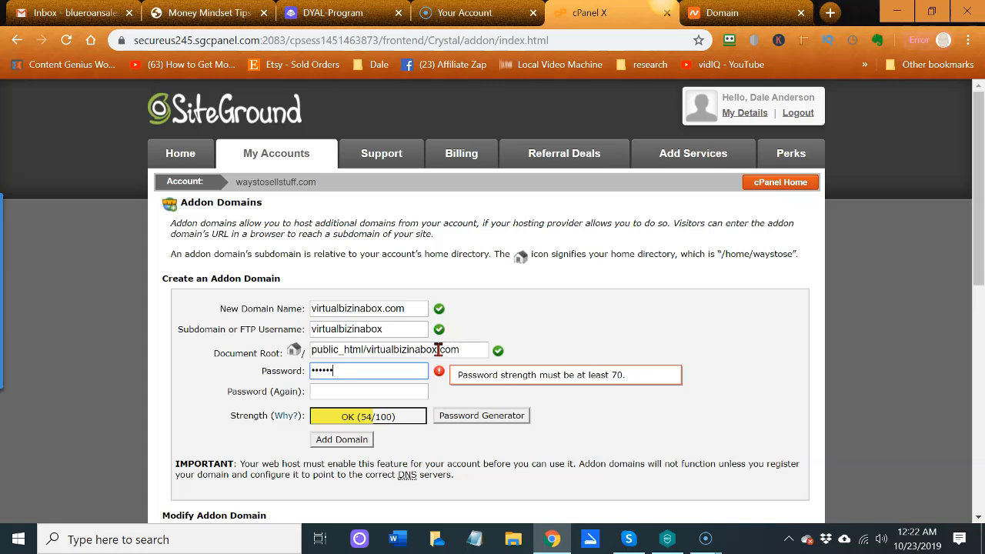
pyautogui.write('*')
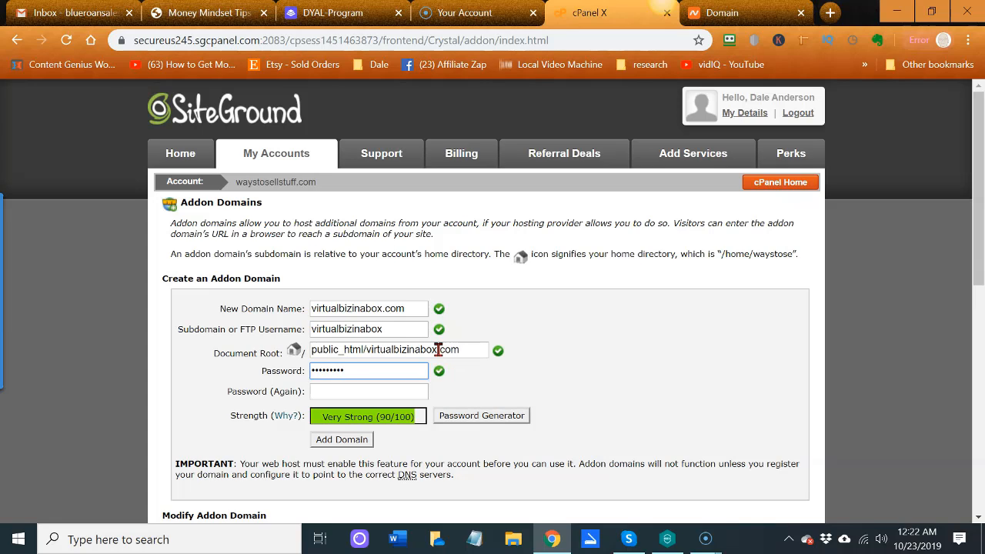
pyautogui.write('*')
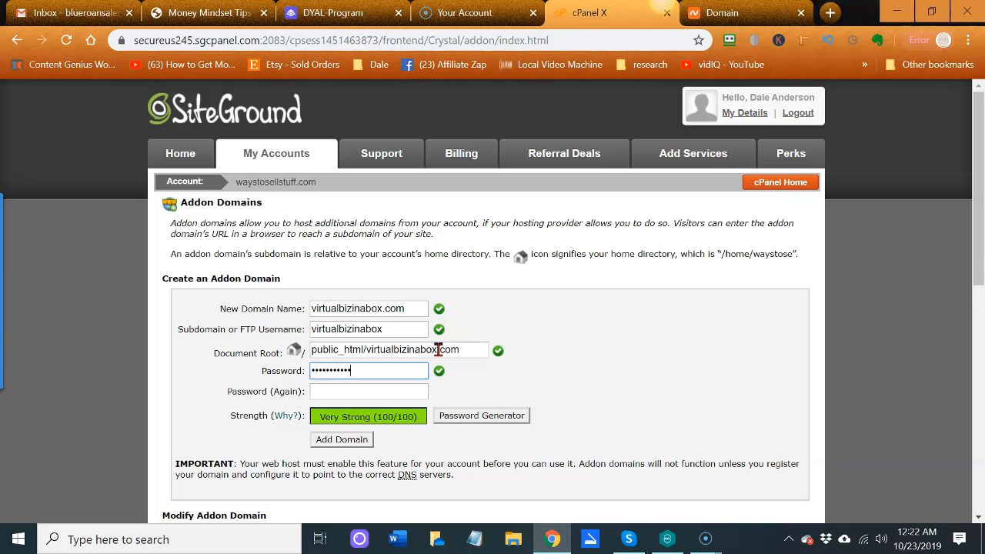
# Repeat the password in the confirmation field, retyping it until it matches, and add the virtualbizinabox.com addon domain
pyautogui.click(351, 392)
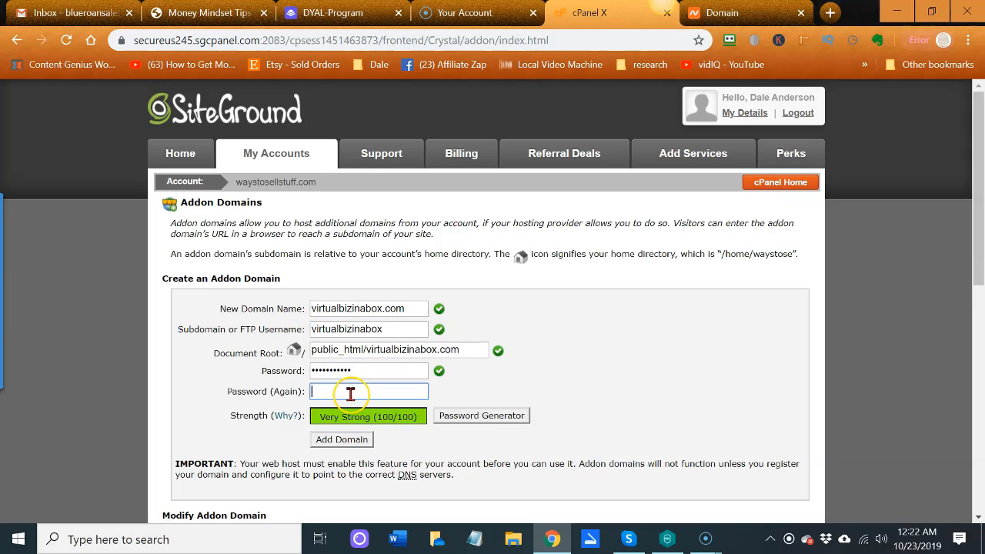
pyautogui.write('*')
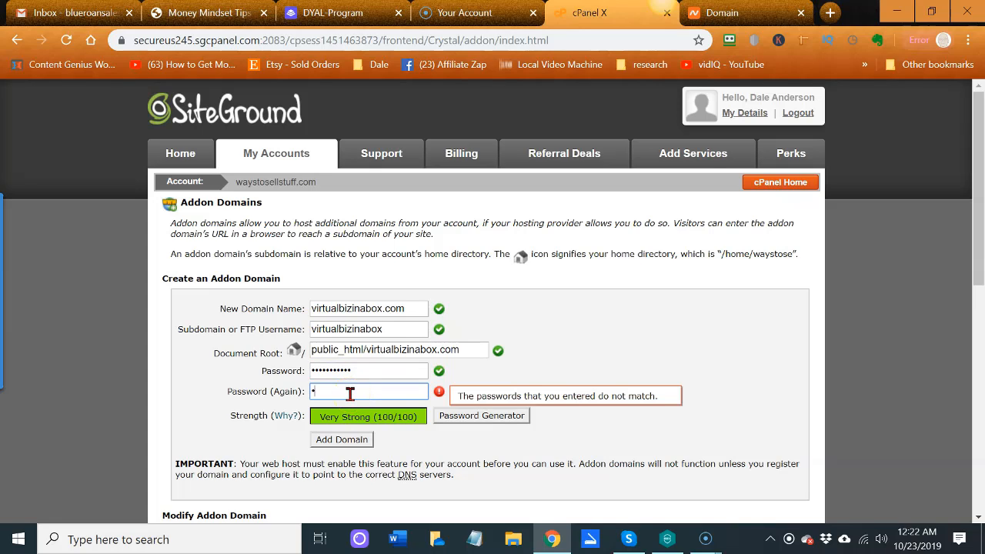
pyautogui.write('*')
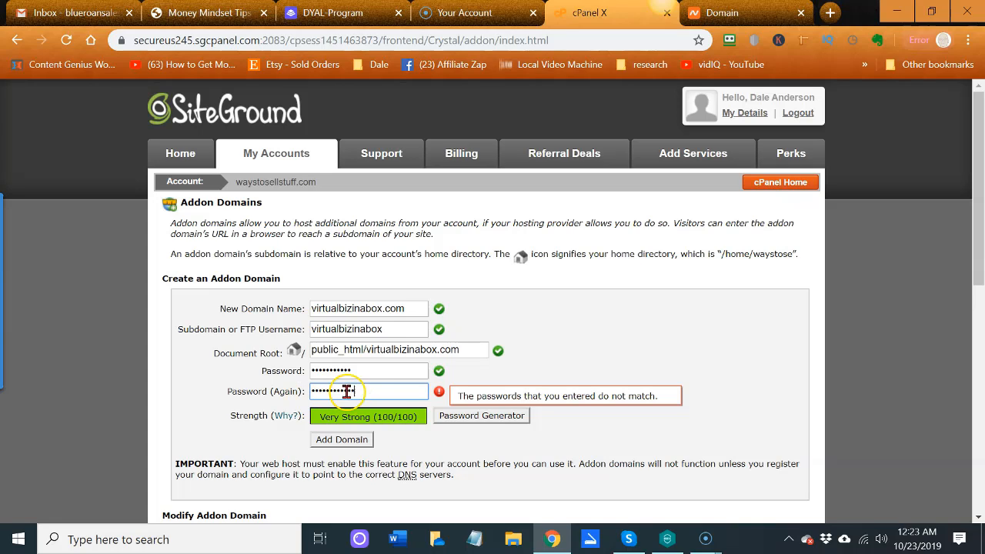
pyautogui.moveTo(379, 394); pyautogui.dragTo(171, 394)
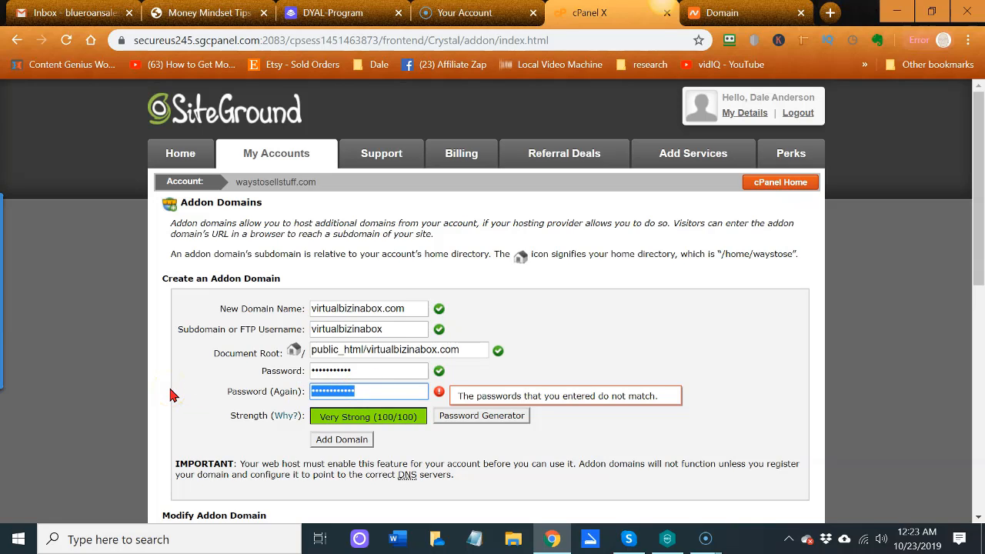
pyautogui.write('a')
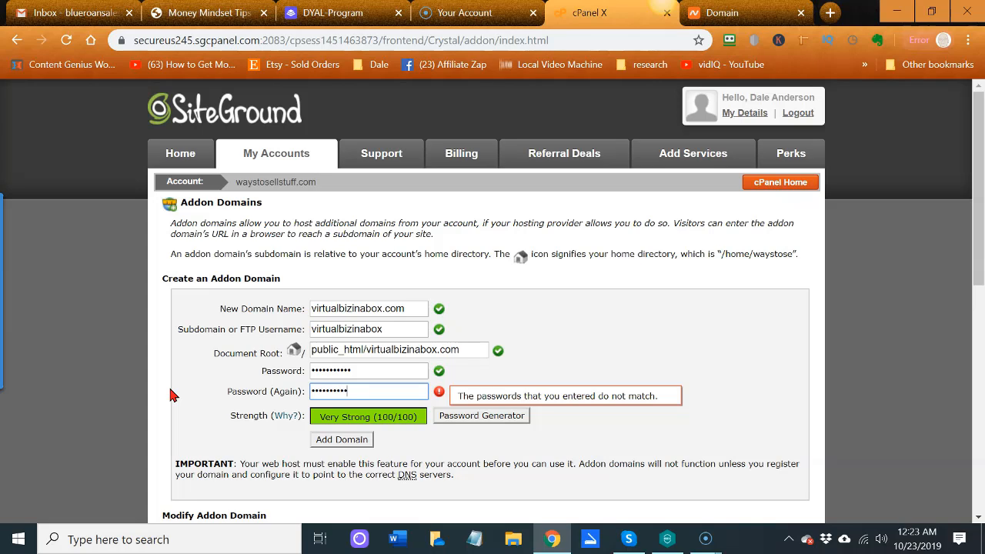
pyautogui.write('a')
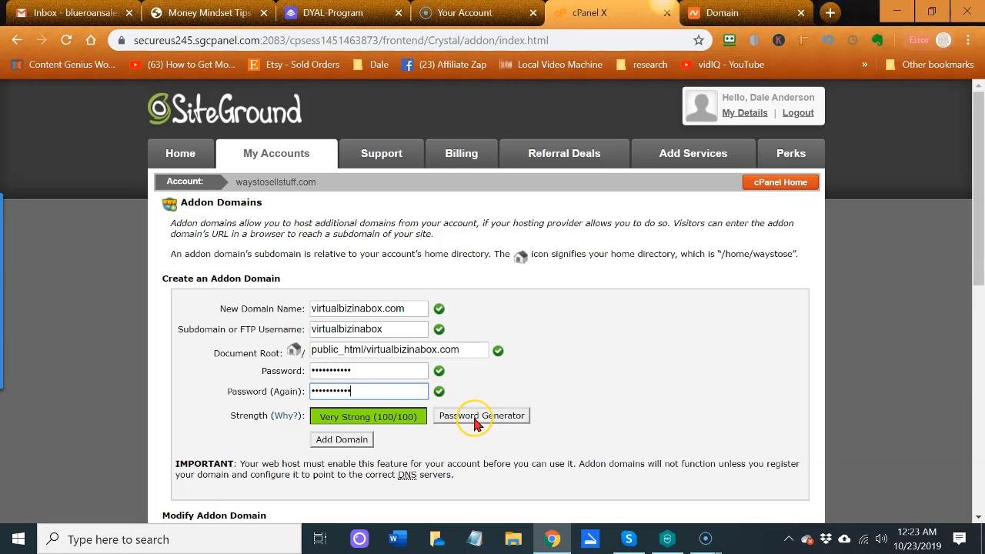
pyautogui.click(343, 444)
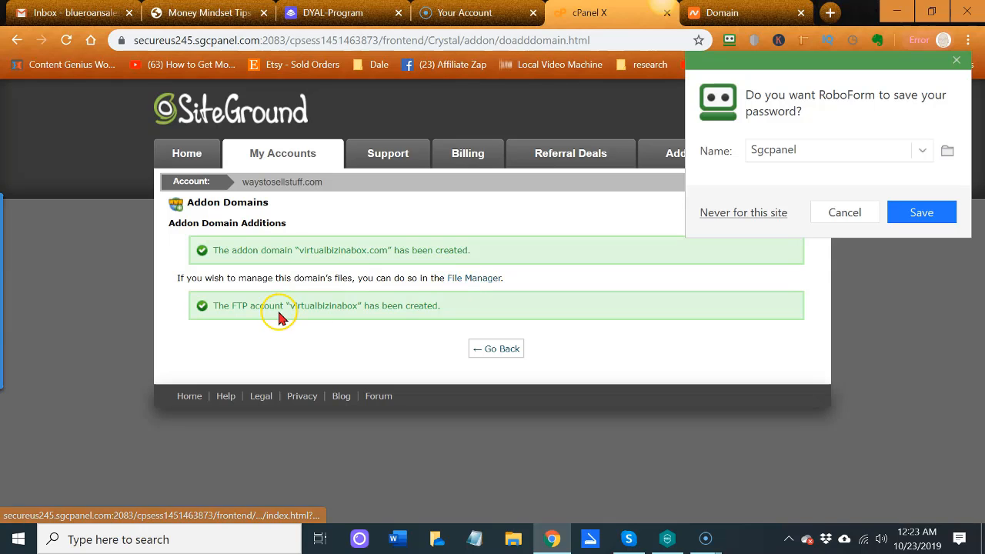
# Open the new domain's folder in File Manager and create a file named index.html in public_html/virtualbizinabox.com
pyautogui.click(468, 281)
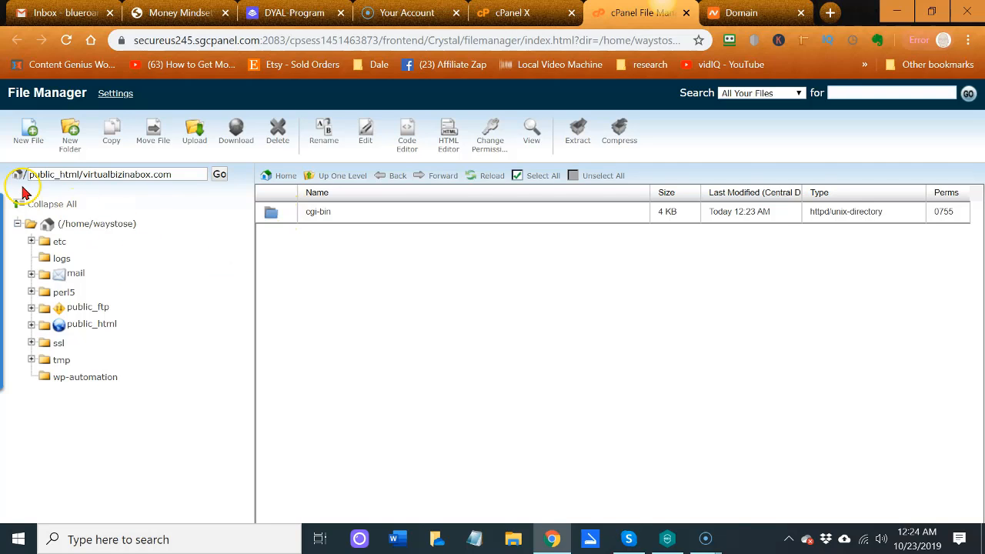
pyautogui.click(27, 129)
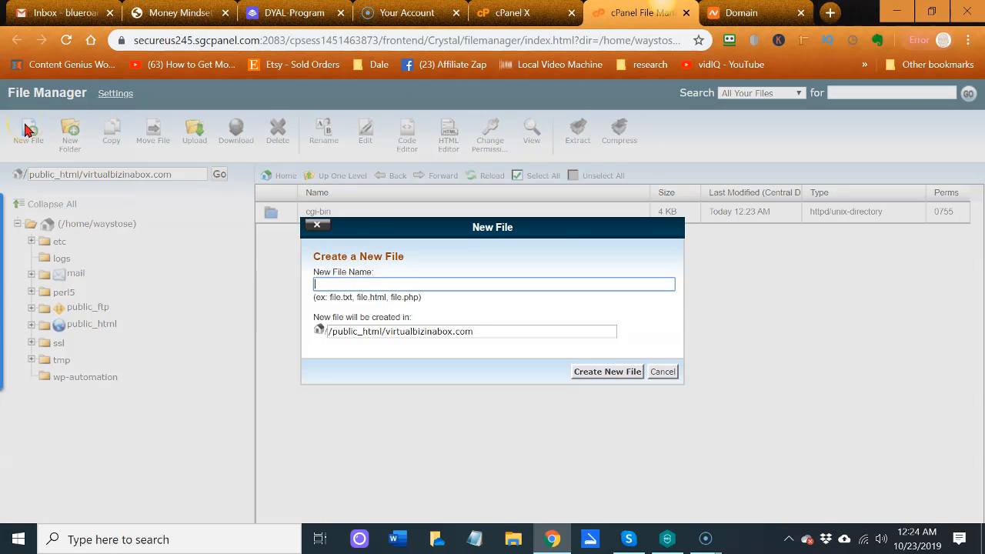
pyautogui.write('Index.html')
pyautogui.click(320, 283)
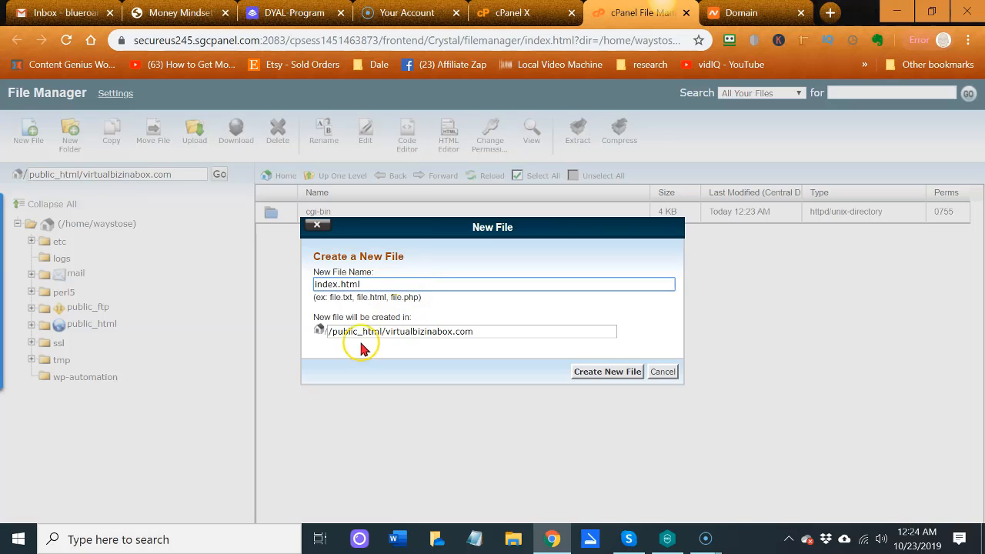
pyautogui.click(620, 373)
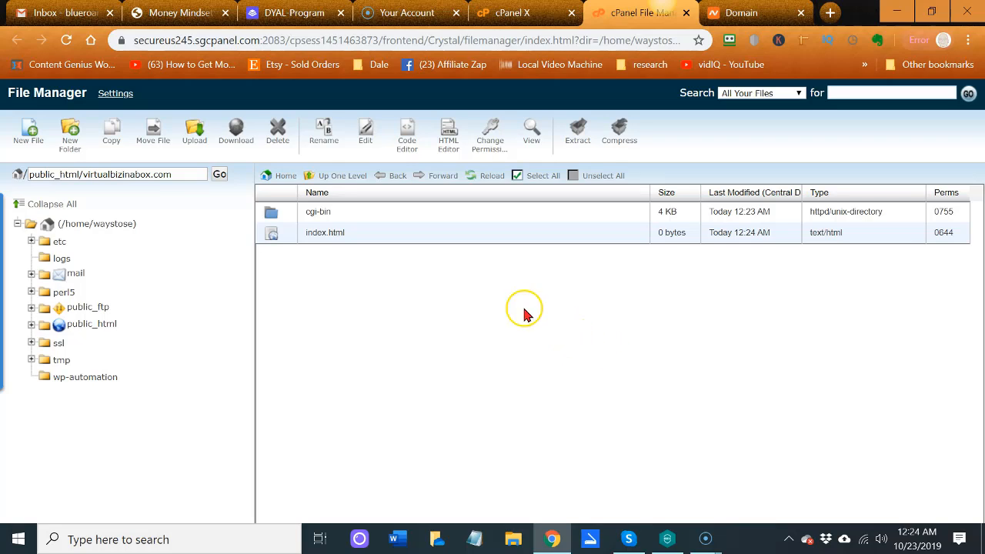
# Open index.html in the HTML Editor, keeping the suggested serving URL
pyautogui.click(343, 232)
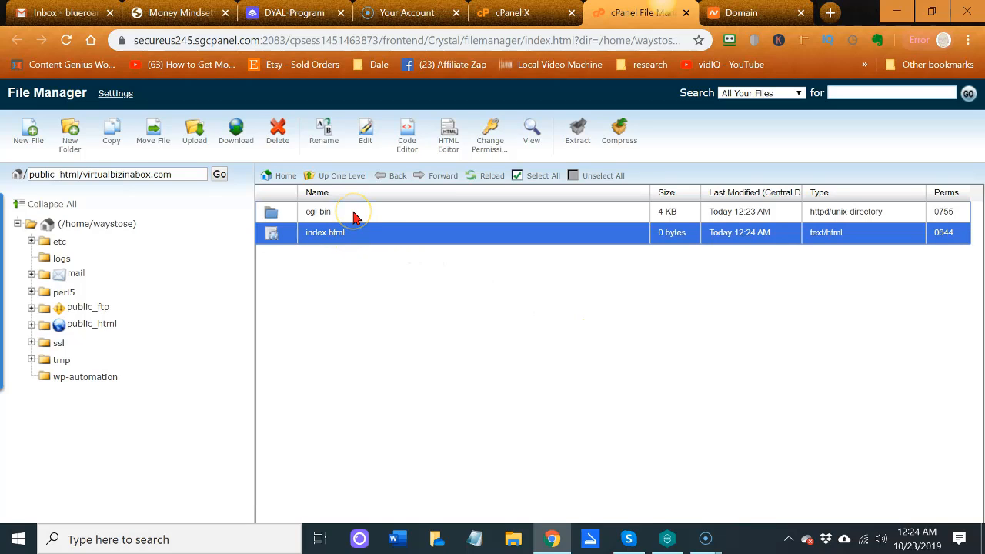
pyautogui.click(448, 137)
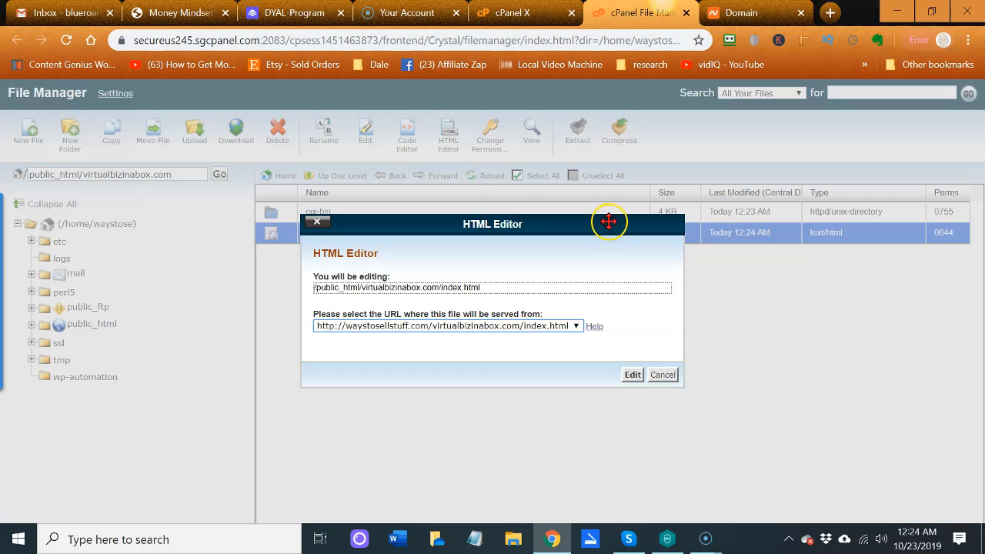
pyautogui.click(632, 376)
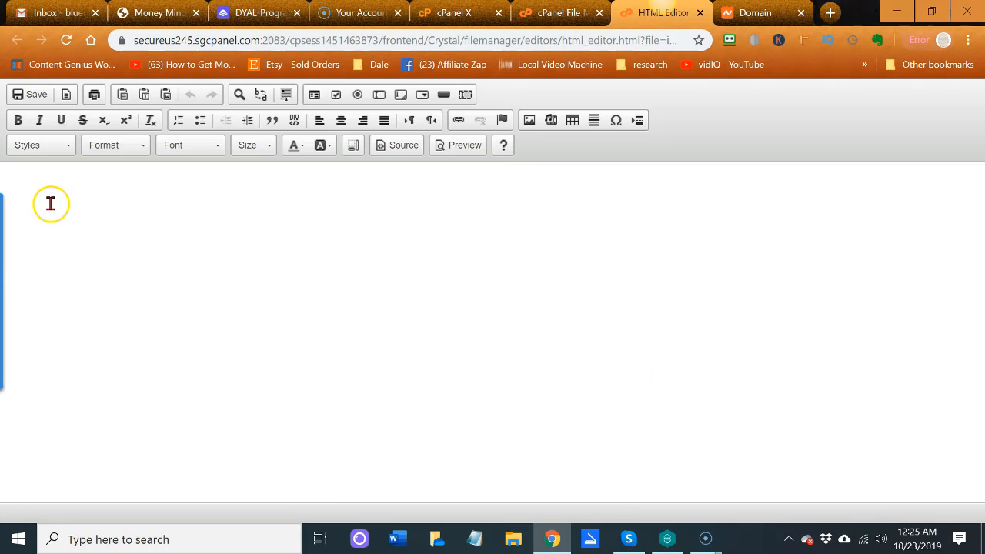
# Set the page's first line to Heading 1 and insert virtualbizinabox from the saved M8 Multi Clipboard clips
pyautogui.click(34, 182)
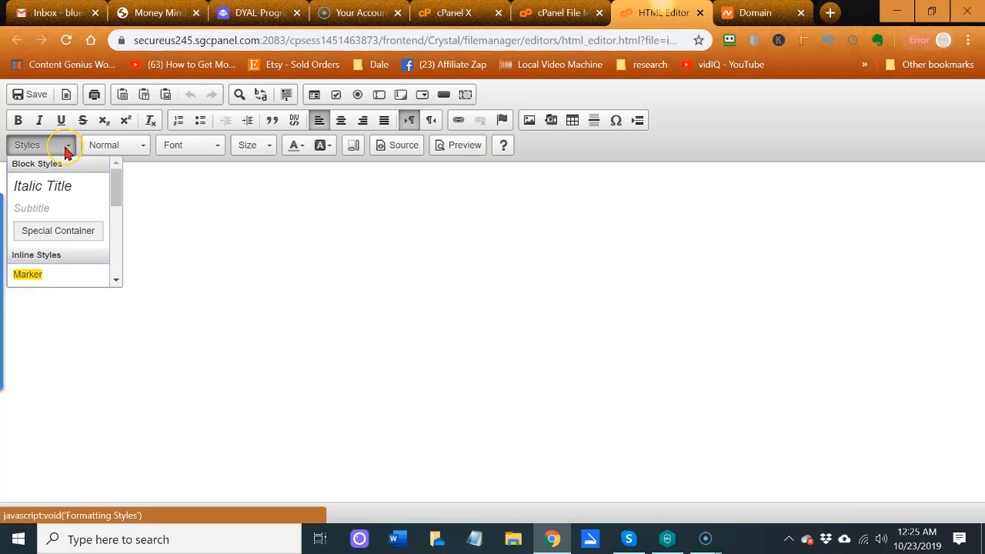
pyautogui.click(66, 151)
pyautogui.click(142, 149)
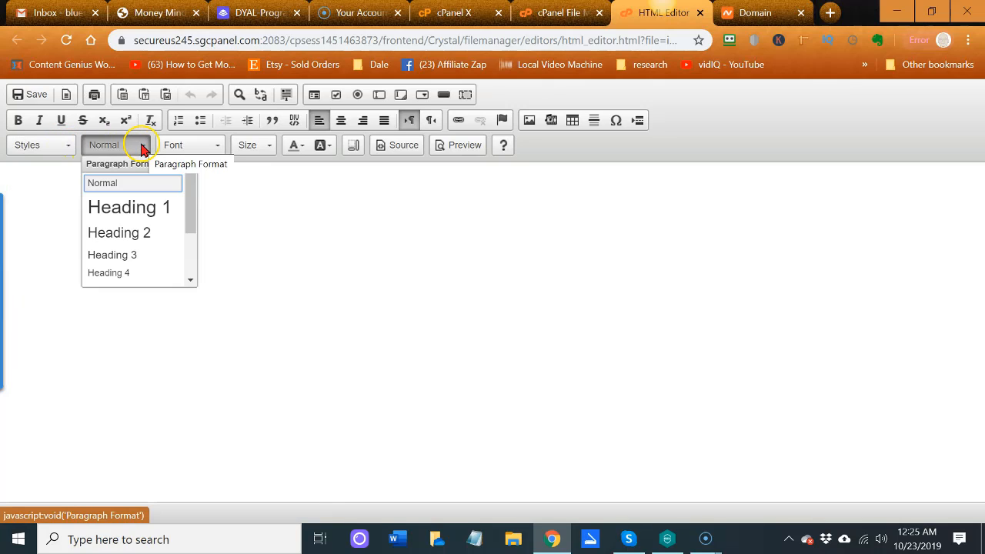
pyautogui.click(136, 205)
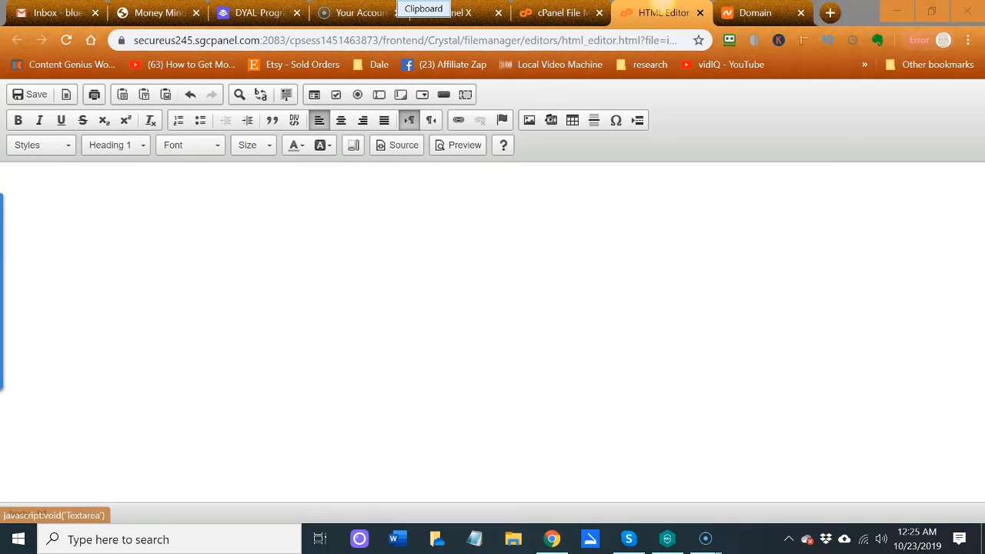
pyautogui.click(424, 6)
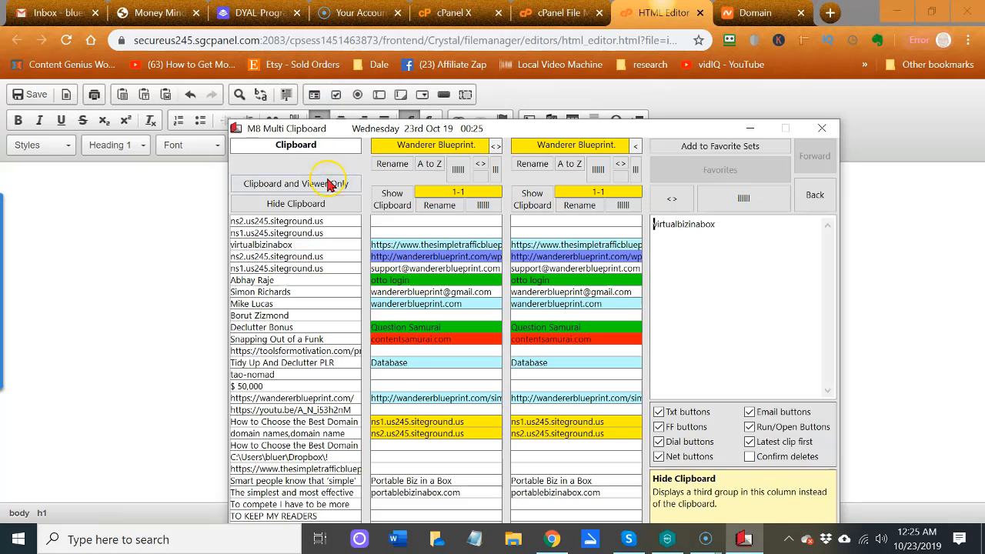
pyautogui.click(304, 235)
pyautogui.click(281, 246)
pyautogui.click(282, 245)
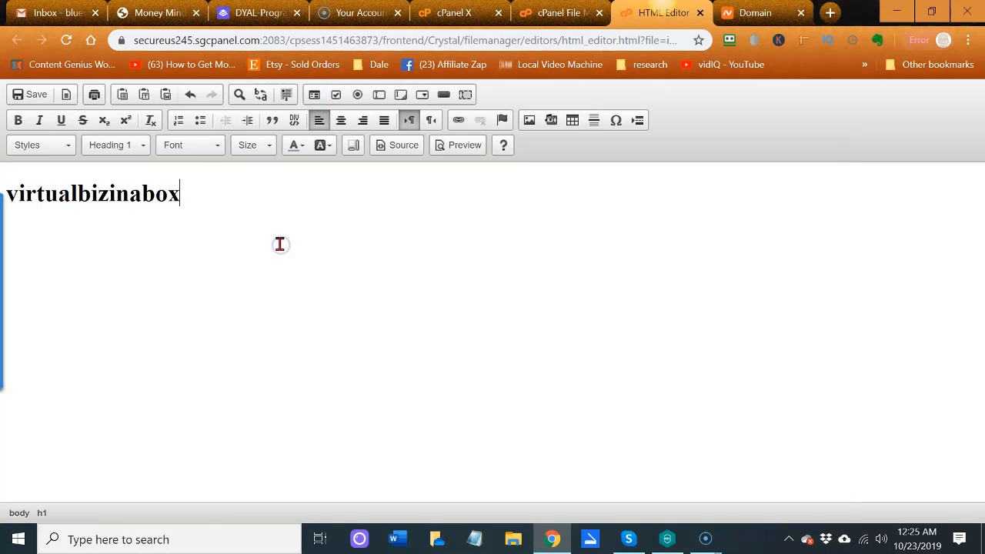
# Center the virtualbizinabox heading on the page
pyautogui.click(176, 191)
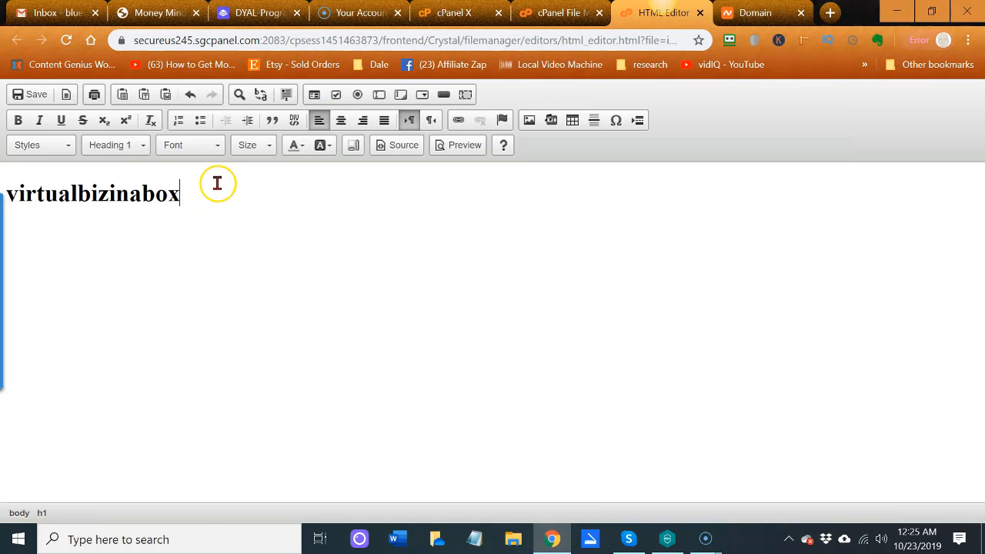
pyautogui.moveTo(178, 193); pyautogui.dragTo(5, 192)
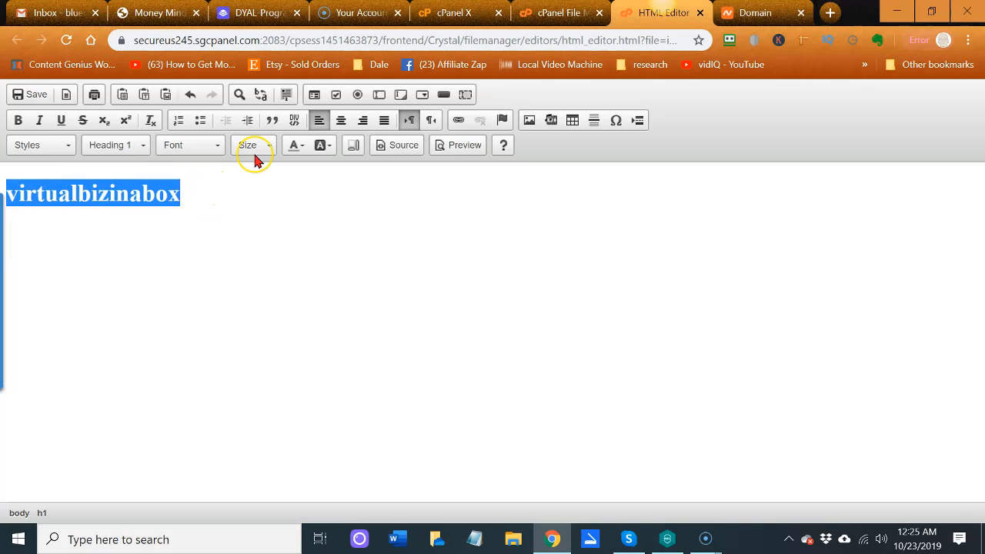
pyautogui.click(341, 121)
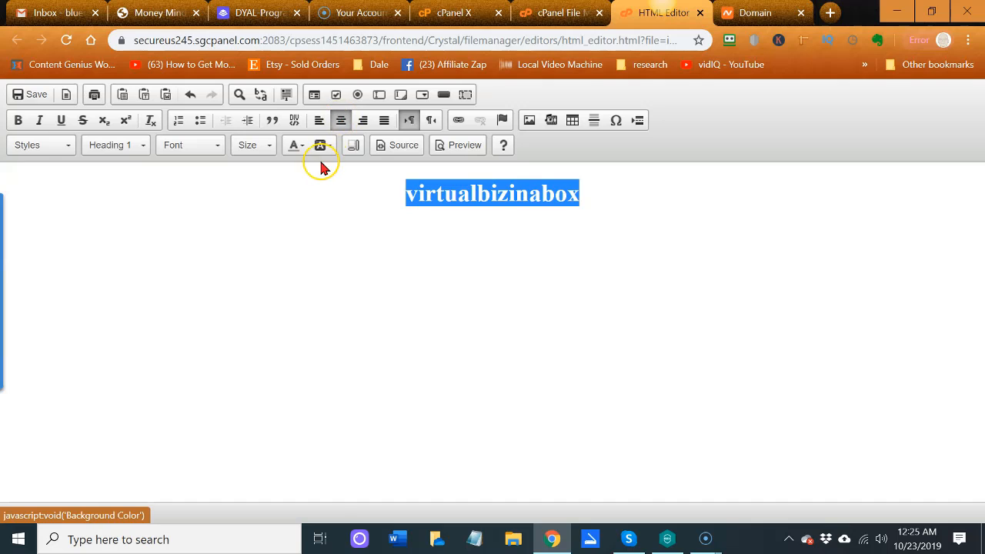
# Set the text color of the virtualbizinabox heading to blue
pyautogui.click(300, 149)
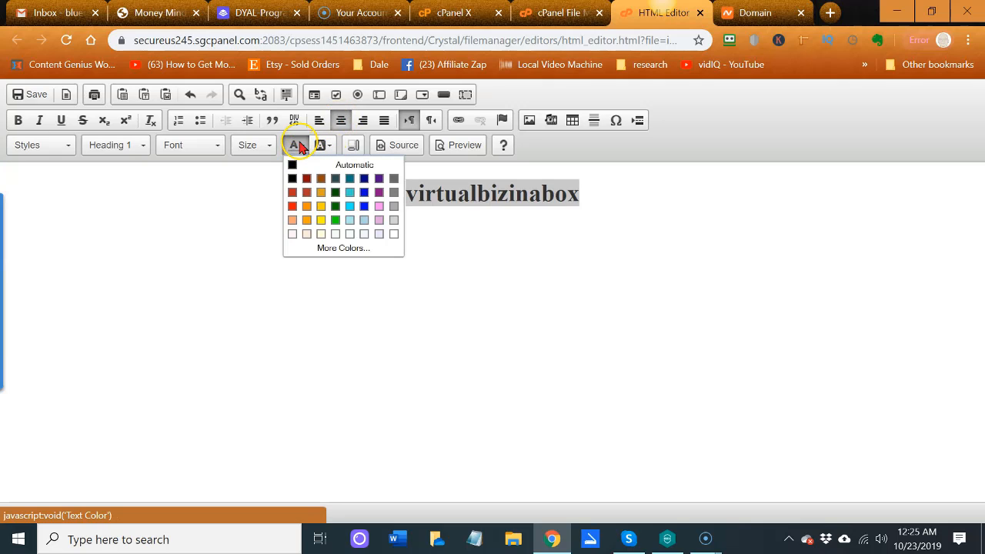
pyautogui.click(364, 208)
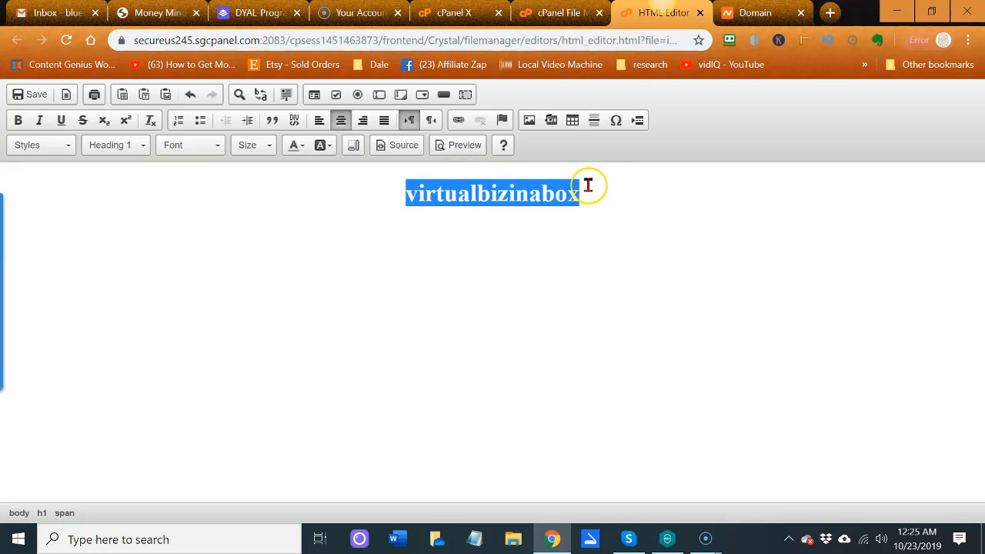
pyautogui.click(301, 148)
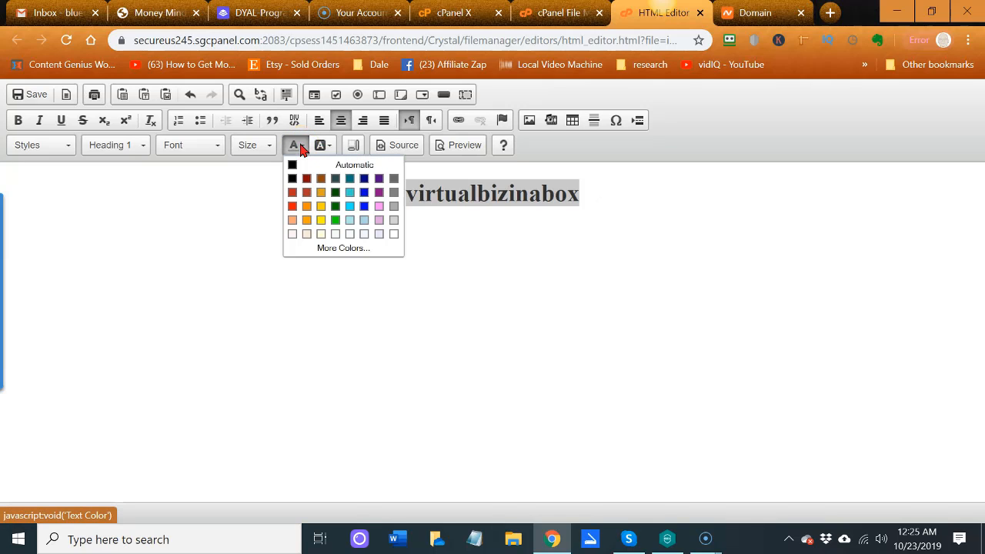
pyautogui.click(364, 206)
pyautogui.click(432, 215)
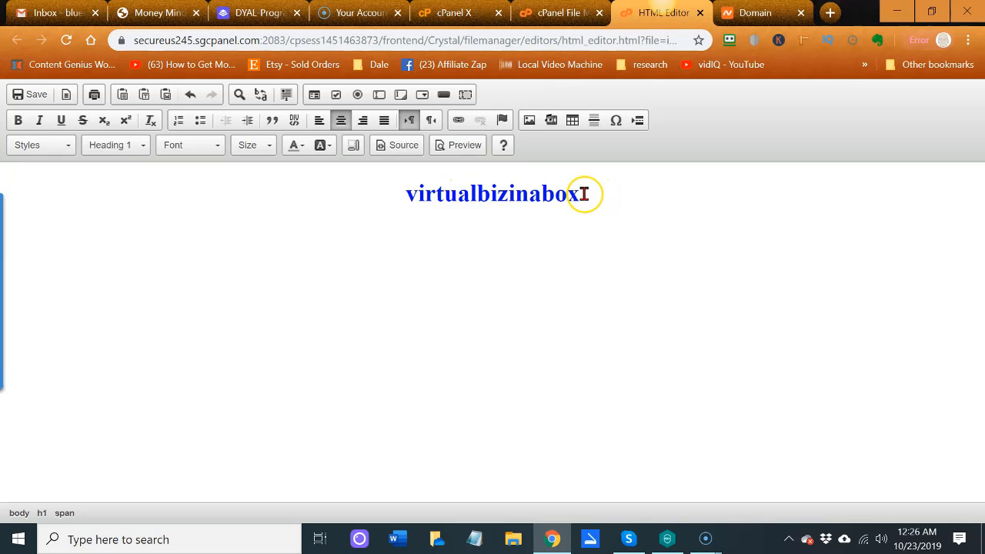
pyautogui.moveTo(586, 194); pyautogui.dragTo(406, 195)
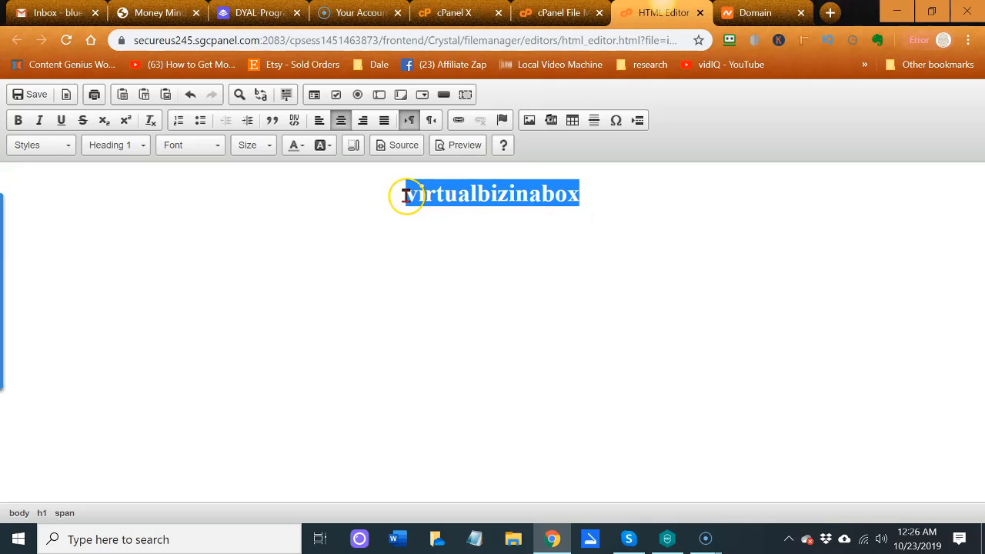
pyautogui.click(330, 150)
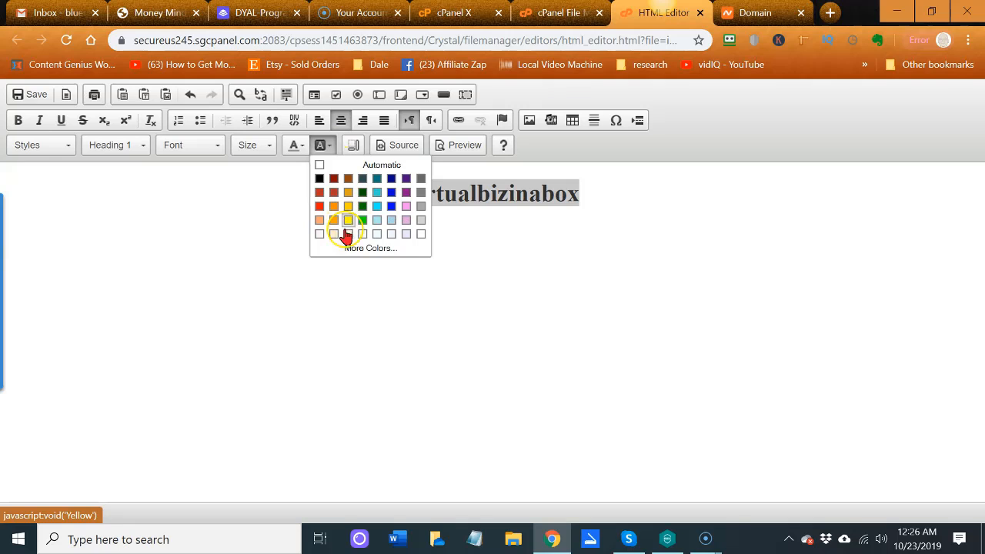
pyautogui.click(330, 275)
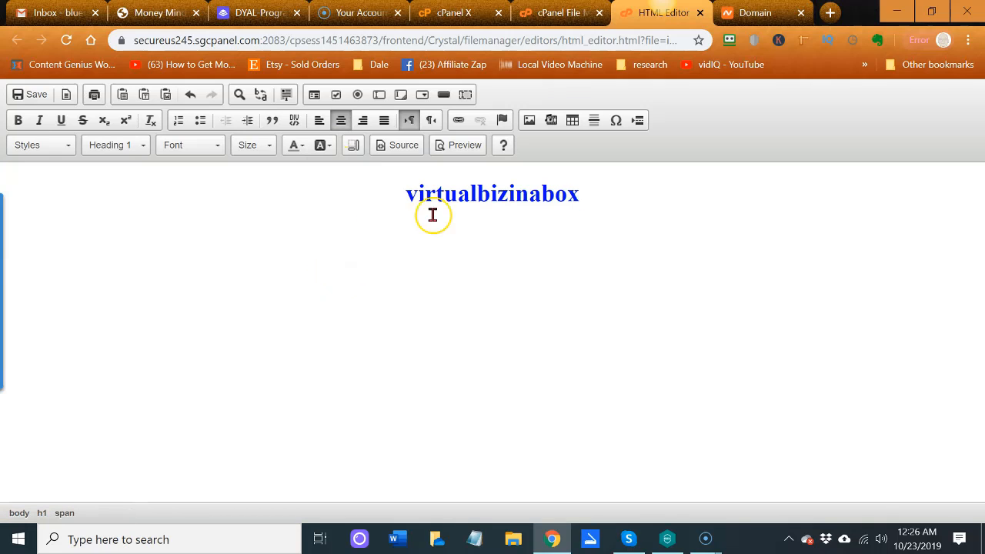
# Apply a yellow background color to the virtualbizinabox heading and save the index.html page
pyautogui.moveTo(585, 192); pyautogui.dragTo(396, 200)
pyautogui.press('super+c')
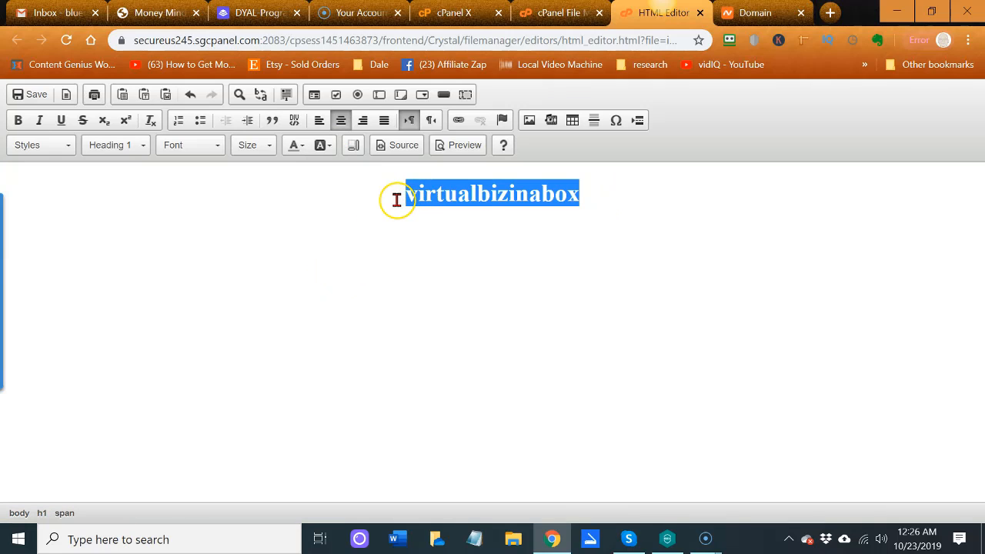
pyautogui.click(328, 149)
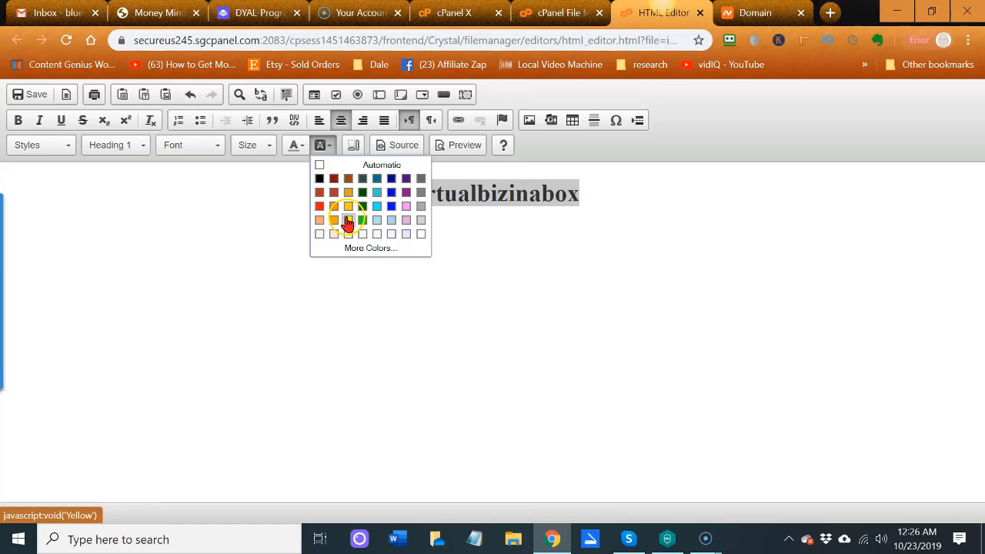
pyautogui.click(347, 218)
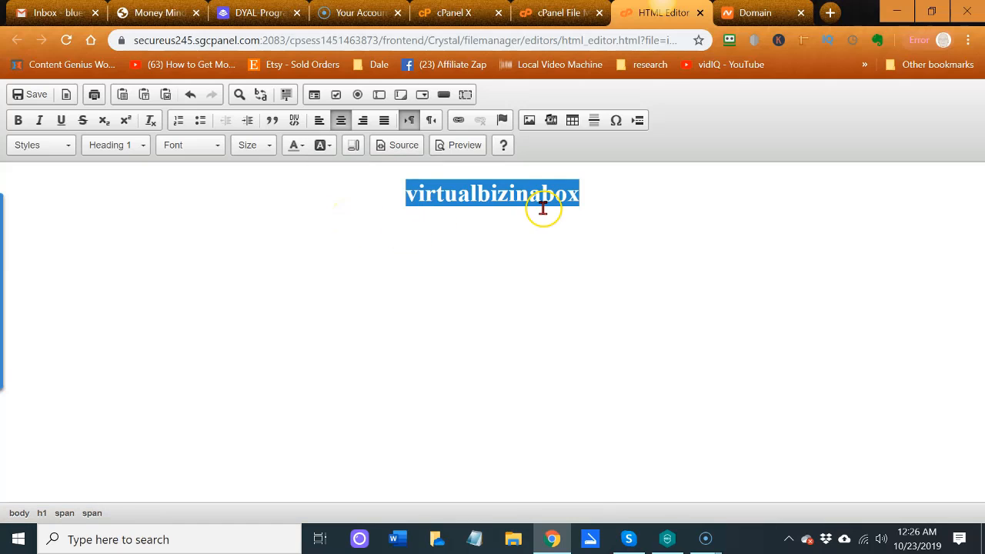
pyautogui.click(608, 188)
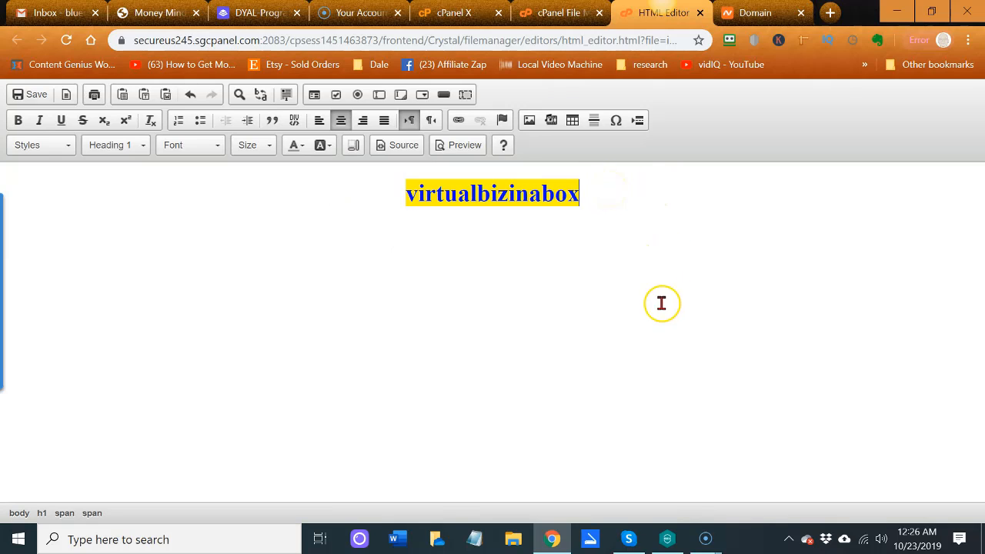
pyautogui.click(614, 296)
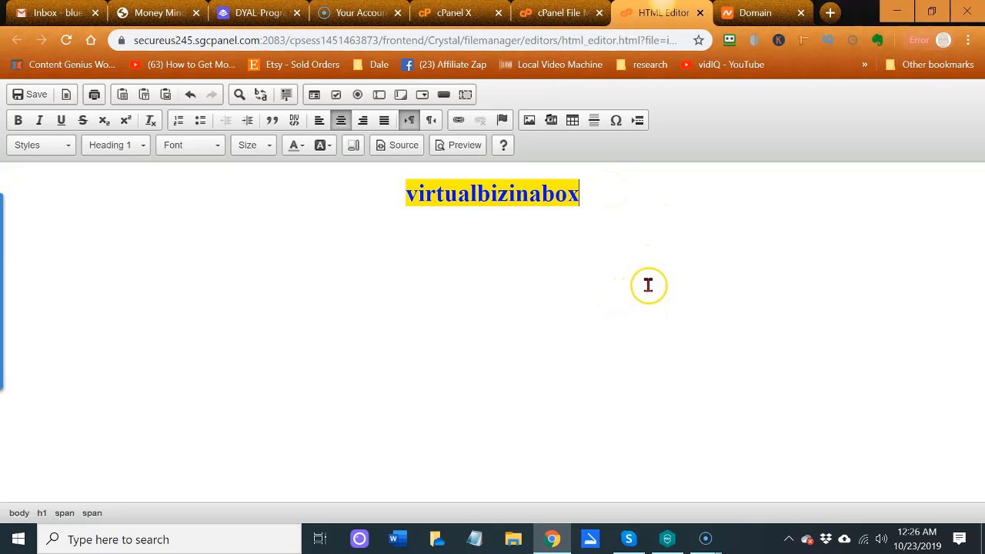
pyautogui.click(30, 96)
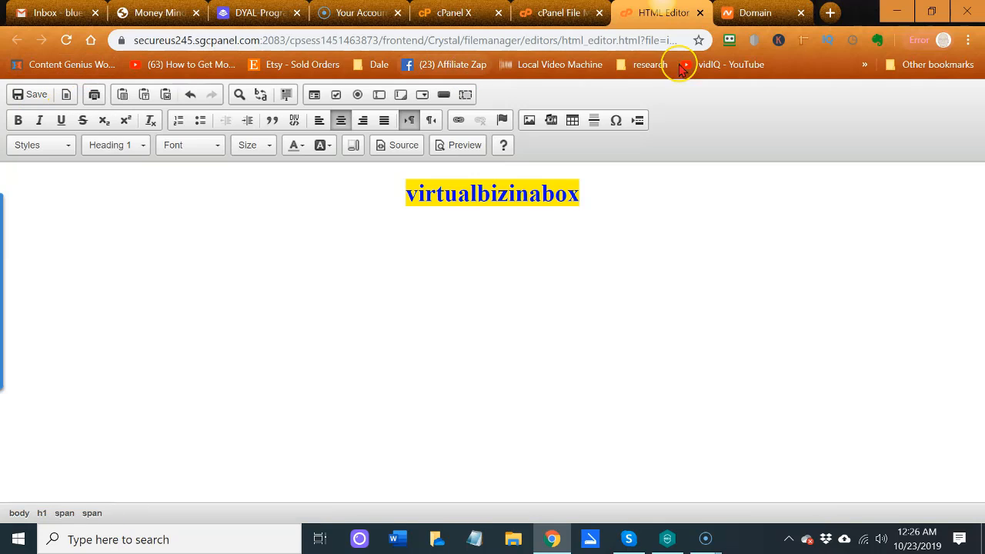
# Load virtualbizinabox.com in a new browser tab, using the saved M8 Multi Clipboard clip for the name, to check the published page
pyautogui.click(830, 12)
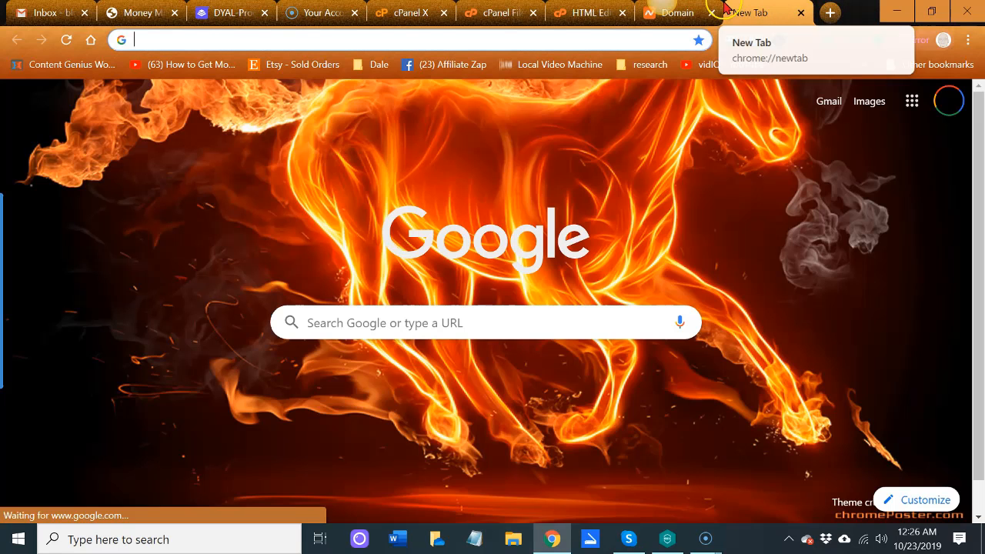
pyautogui.press('super+v')
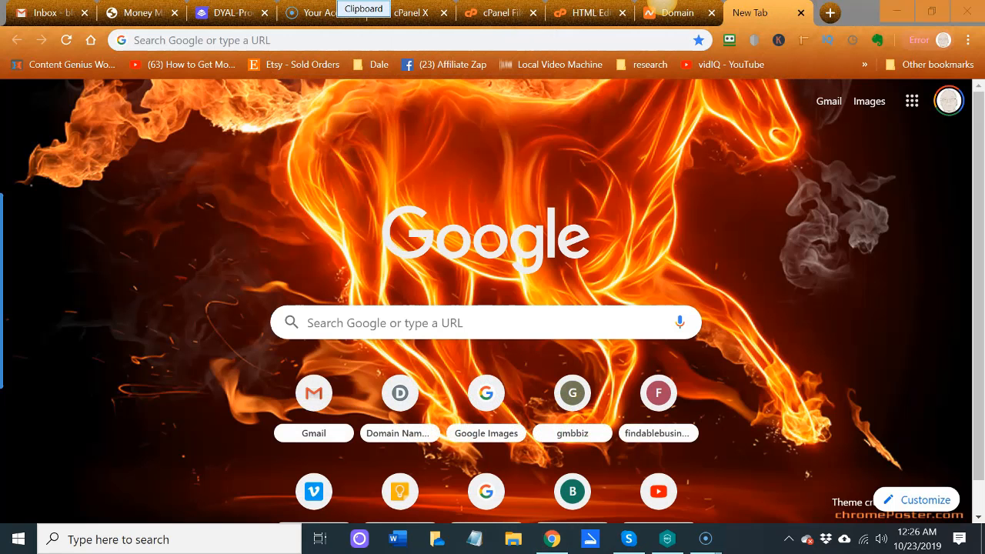
pyautogui.click(363, 9)
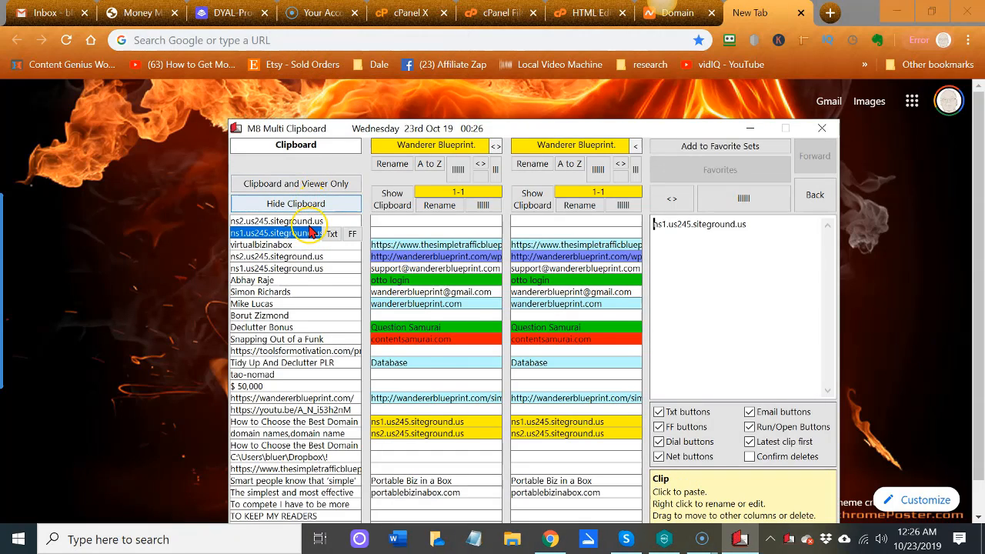
pyautogui.click(283, 247)
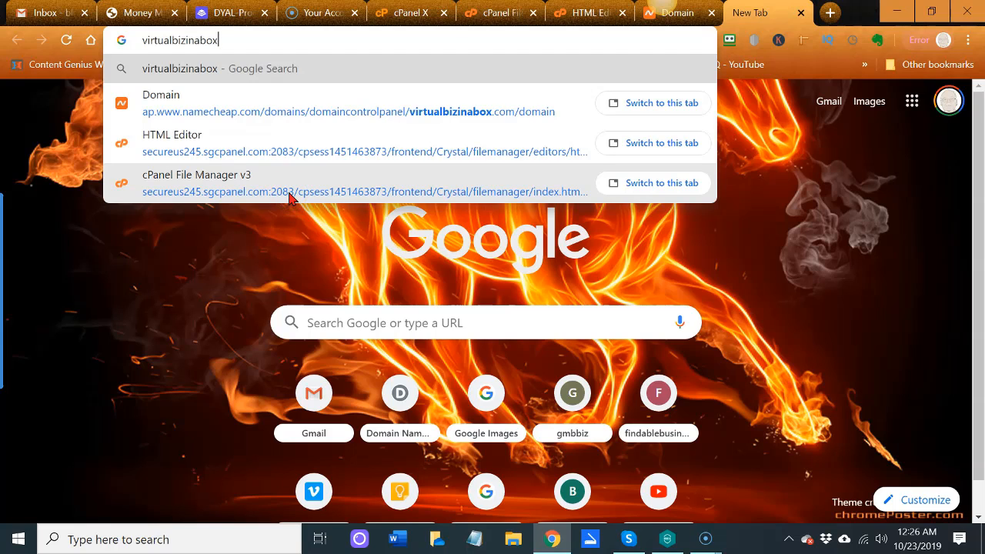
pyautogui.write('.com')
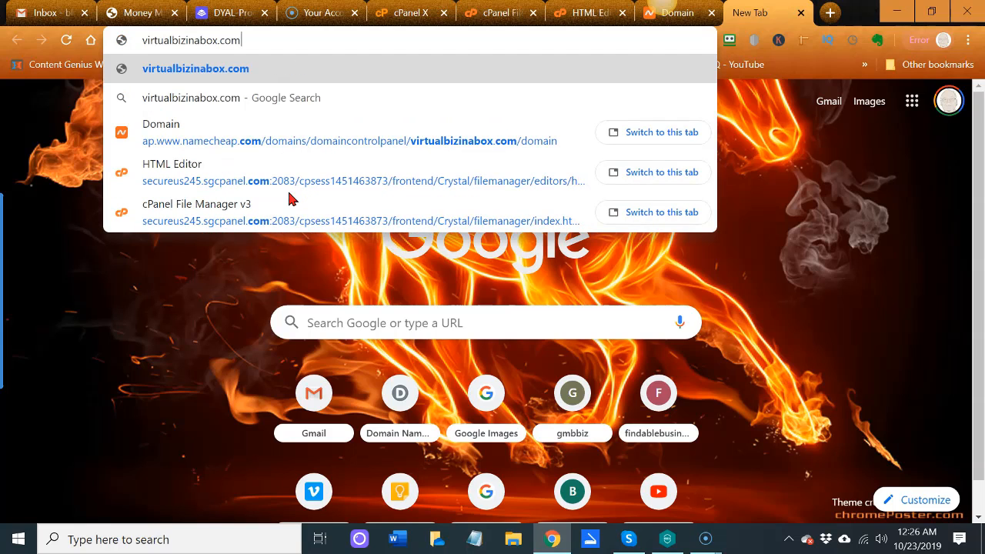
pyautogui.press('Return')
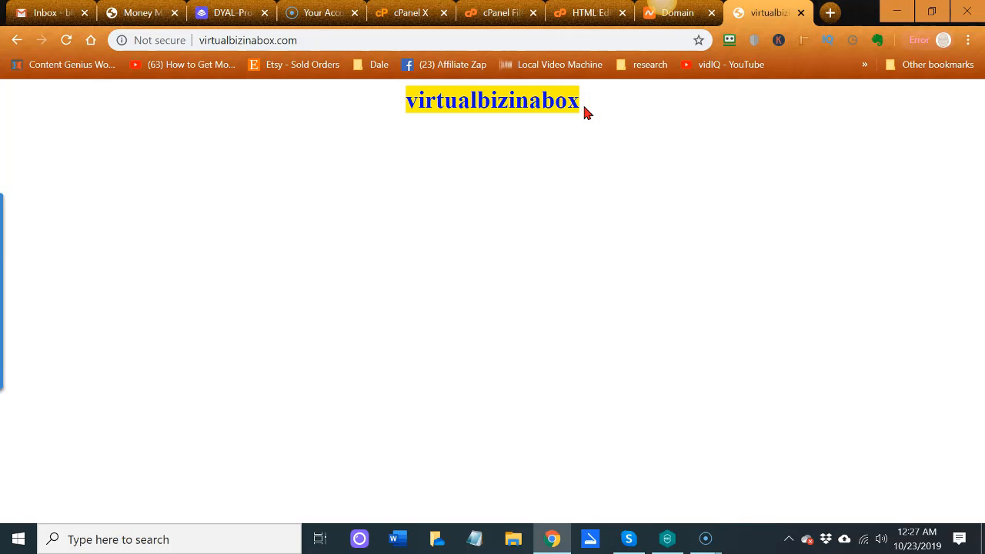
pyautogui.click(528, 150)
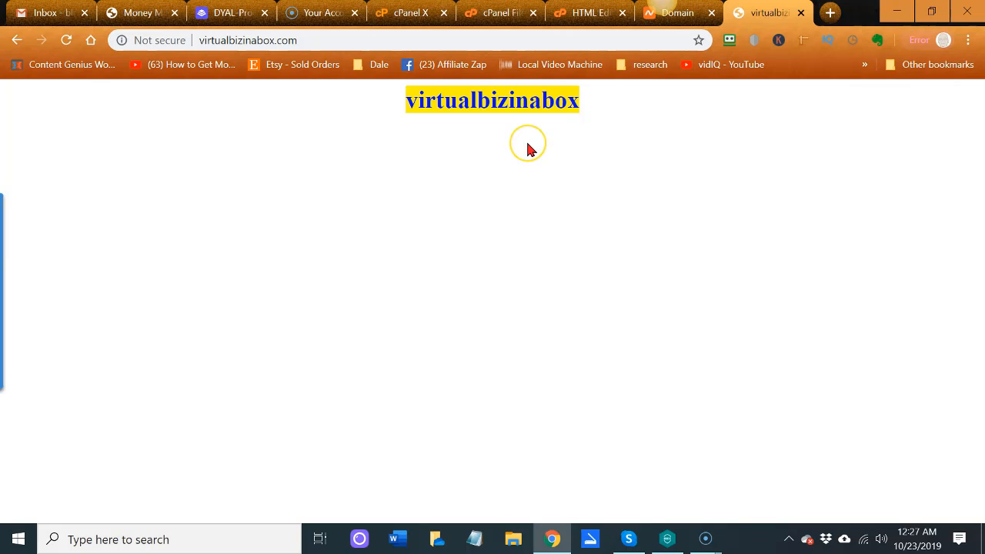